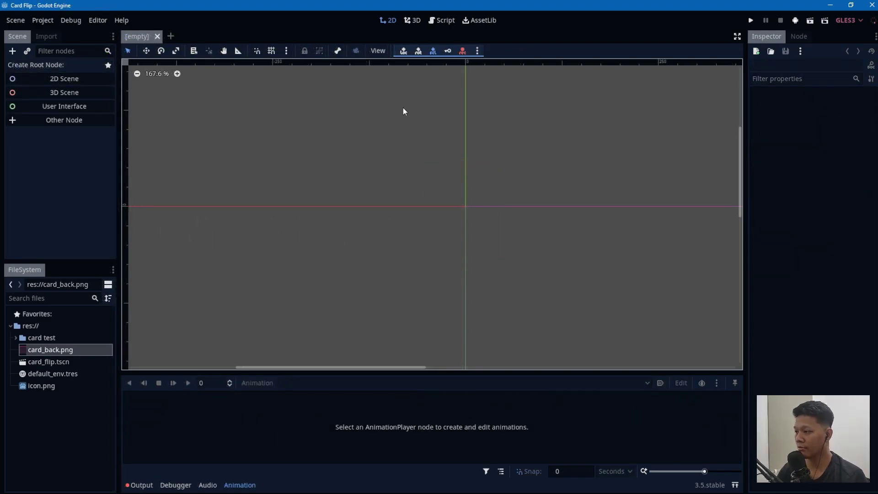
Create a 2D scene root node named card_flip2 and save the scene as card_flip2.tscn
{"action": "left_click", "coordinate": [81, 80]}
{"action": "left_click", "coordinate": [79, 103]}
{"action": "left_click", "coordinate": [53, 64]}
{"action": "left_click", "coordinate": [53, 65]}
{"action": "type", "text": "card_flip2"}
{"action": "key", "text": "Return"}
{"action": "key", "text": "ctrl+s"}
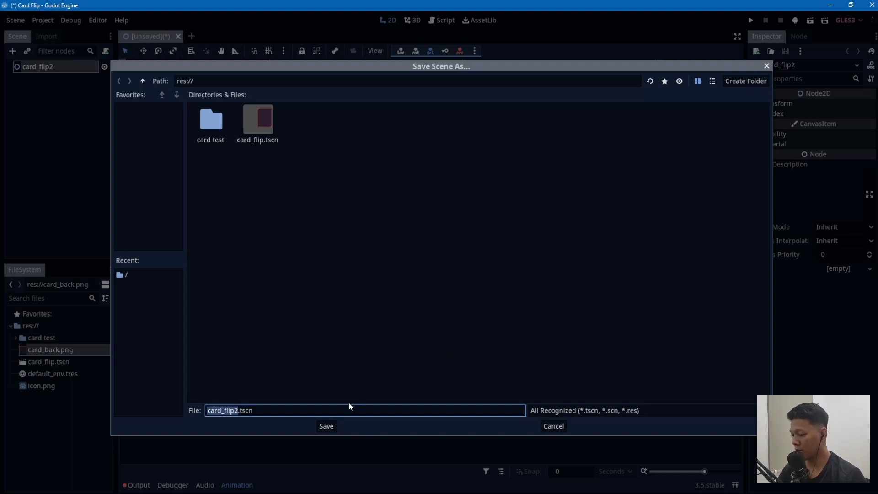
{"action": "left_click", "coordinate": [325, 425]}
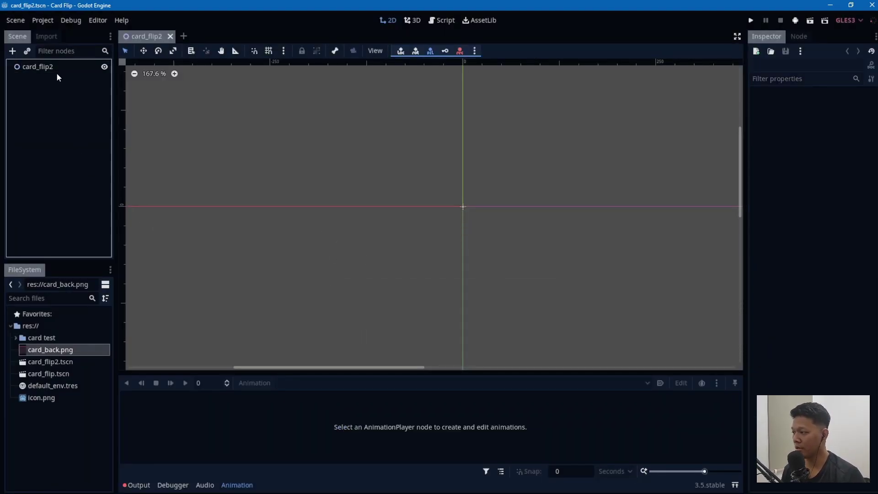
Add a Sprite node under card_flip2 and assign card_back.png as its texture
{"action": "left_click", "coordinate": [61, 67]}
{"action": "key", "text": "ctrl+a"}
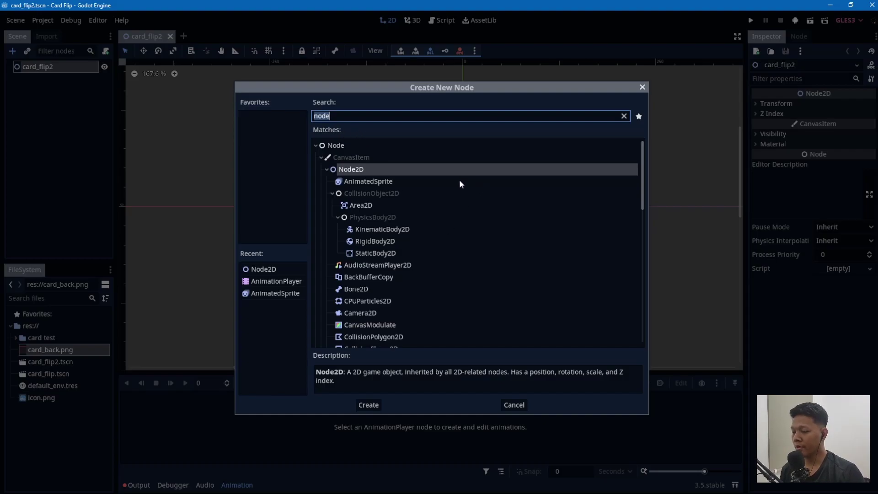
{"action": "type", "text": "sprite"}
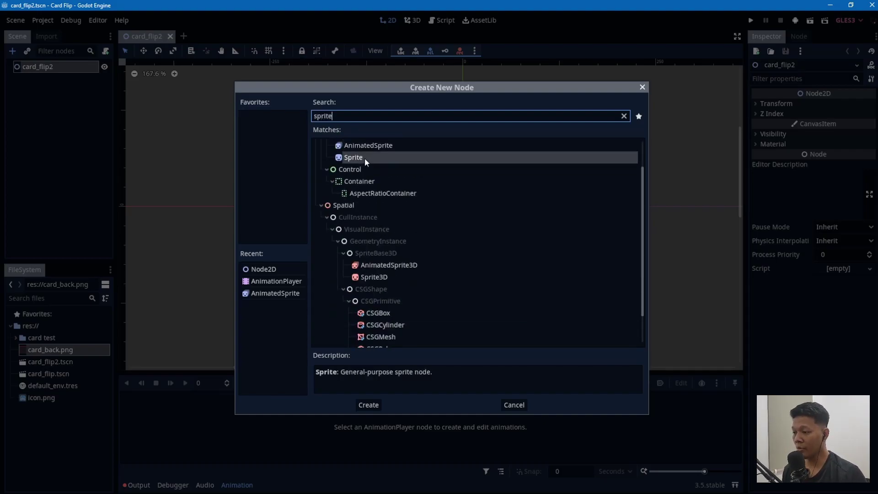
{"action": "key", "text": "Return"}
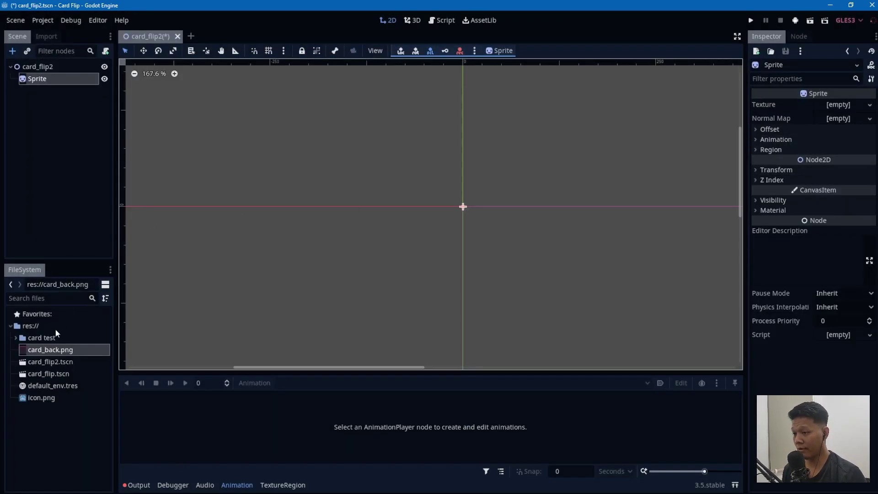
{"action": "left_click_drag", "start_coordinate": [43, 351], "coordinate": [838, 105]}
{"action": "left_click", "coordinate": [578, 170]}
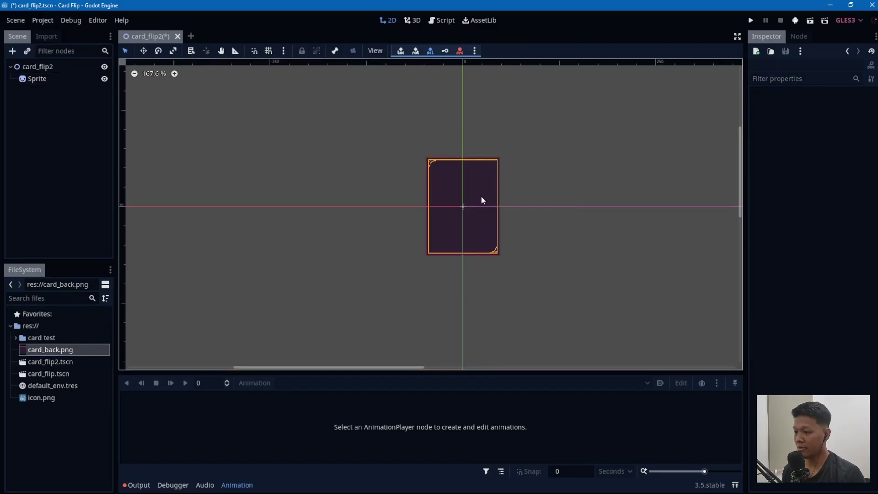
Add an AnimatedSprite node under card_flip2 and give it a new SpriteFrames resource
{"action": "left_click", "coordinate": [38, 67]}
{"action": "key", "text": "ctrl+a"}
{"action": "type", "text": "ani"}
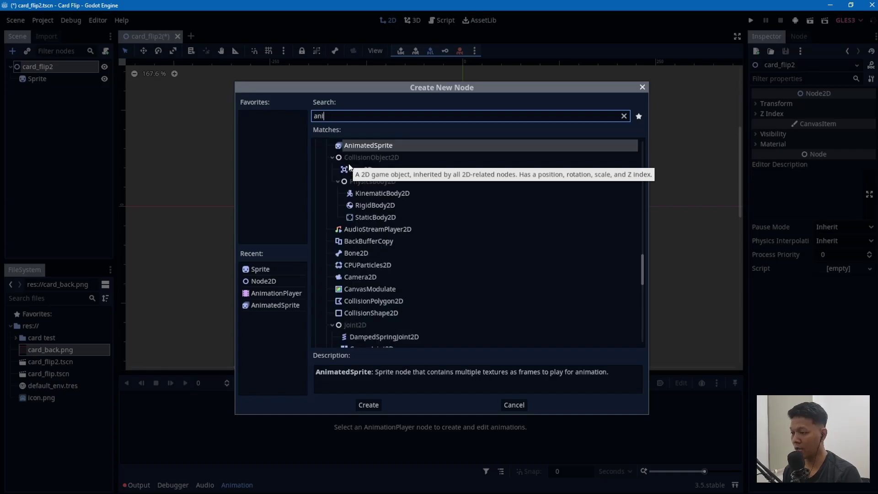
{"action": "type", "text": "mated"}
{"action": "key", "text": "Return"}
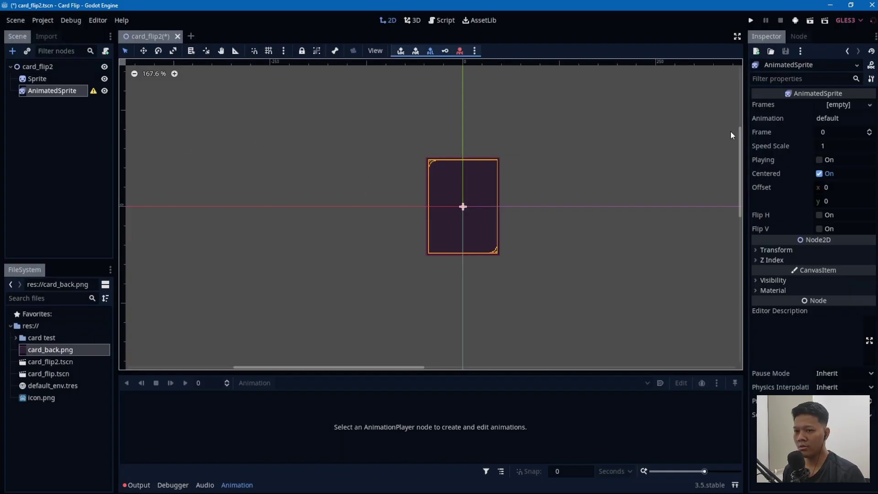
{"action": "left_click", "coordinate": [849, 110]}
{"action": "left_click", "coordinate": [847, 120]}
Add all card images from card_00.png to card_11.png in the card test folder as frames of the default animation
{"action": "double_click", "coordinate": [18, 339]}
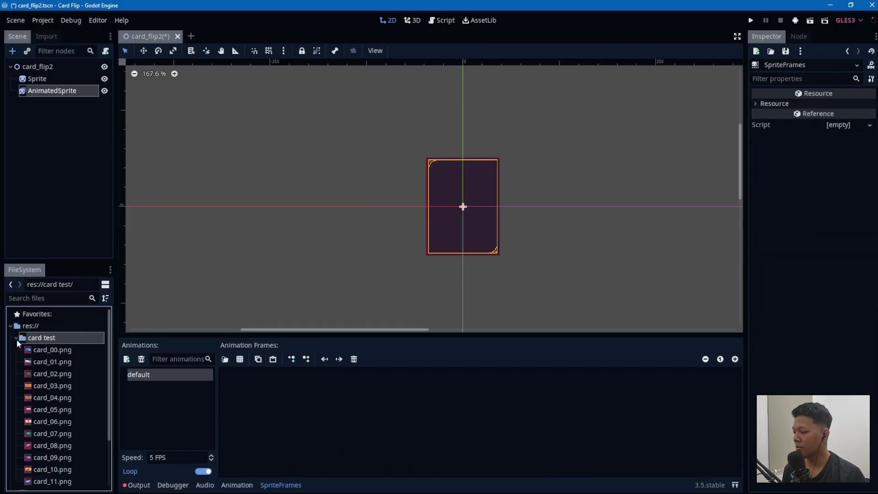
{"action": "left_click", "coordinate": [47, 364]}
{"action": "left_click", "coordinate": [52, 350]}
{"action": "scroll", "coordinate": [86, 364], "scroll_direction": "down", "scroll_amount": 3}
{"action": "left_click", "coordinate": [77, 417], "text": "shift"}
{"action": "scroll", "coordinate": [81, 401], "scroll_direction": "up", "scroll_amount": 3}
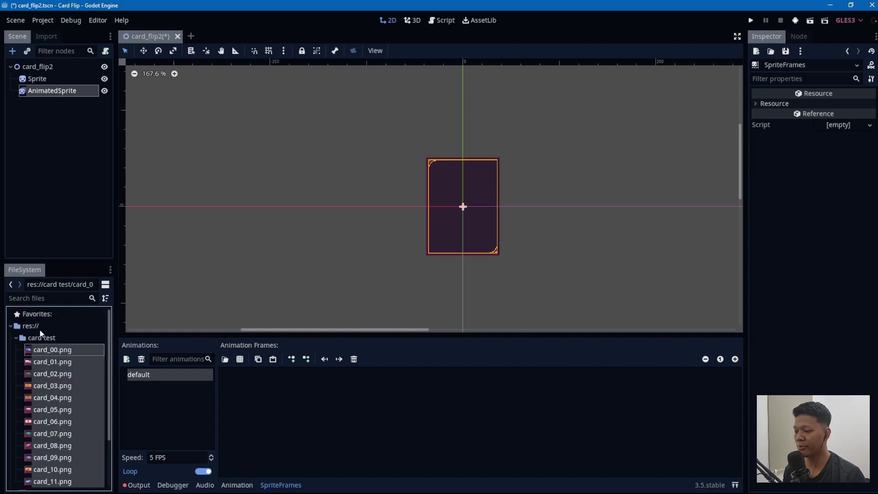
{"action": "left_click_drag", "start_coordinate": [37, 351], "coordinate": [274, 389]}
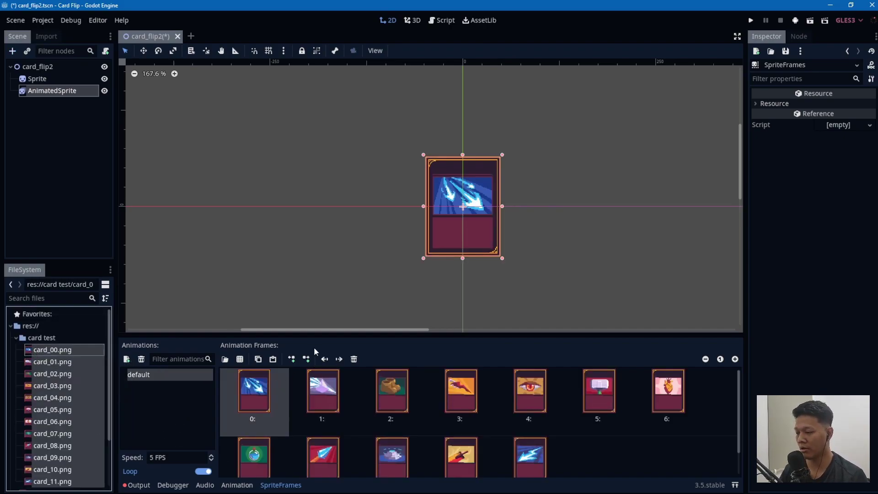
Disable looping for the default animation, play it briefly to preview the card frames, and save the scene
{"action": "left_click", "coordinate": [376, 391]}
{"action": "left_click", "coordinate": [264, 389]}
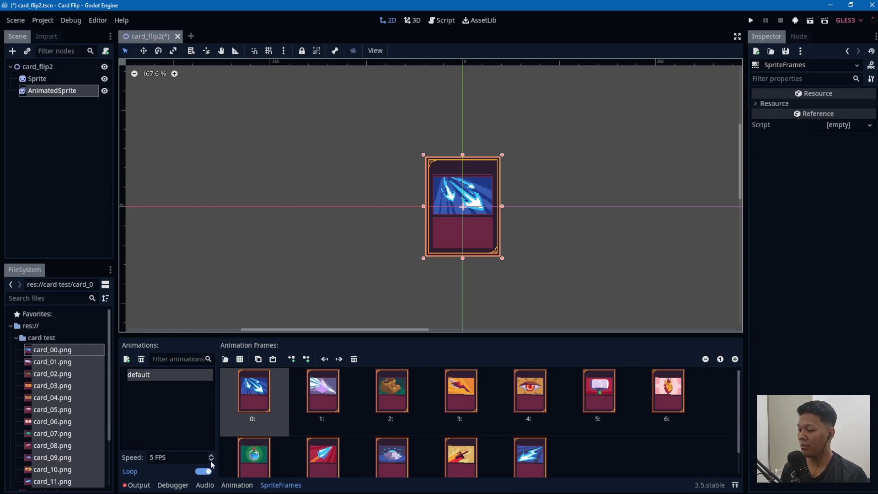
{"action": "left_click", "coordinate": [40, 79]}
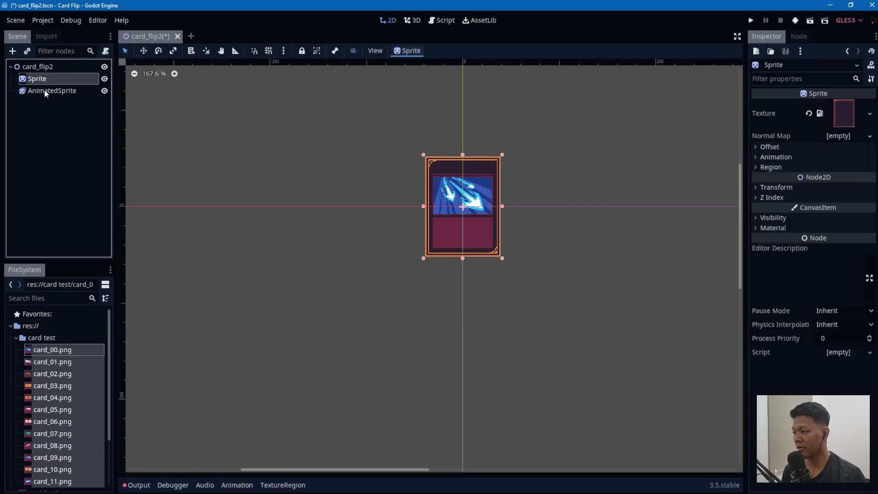
{"action": "left_click", "coordinate": [46, 91]}
{"action": "left_click", "coordinate": [819, 160]}
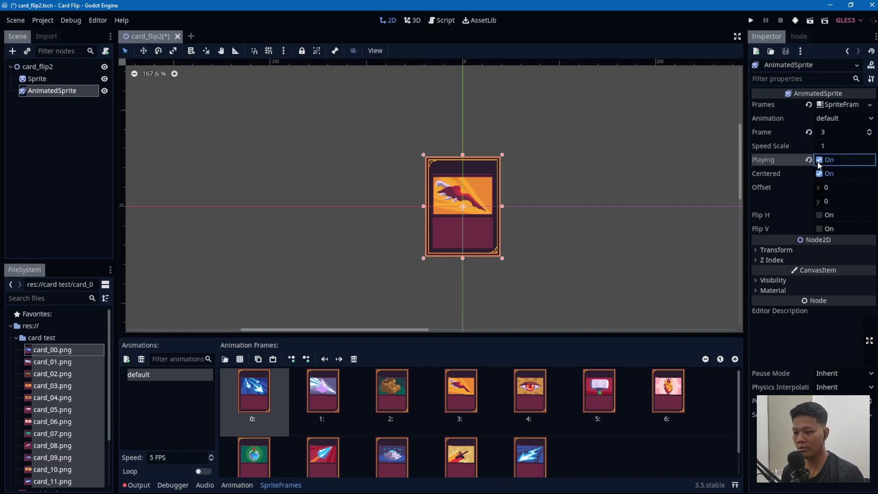
{"action": "left_click", "coordinate": [819, 160]}
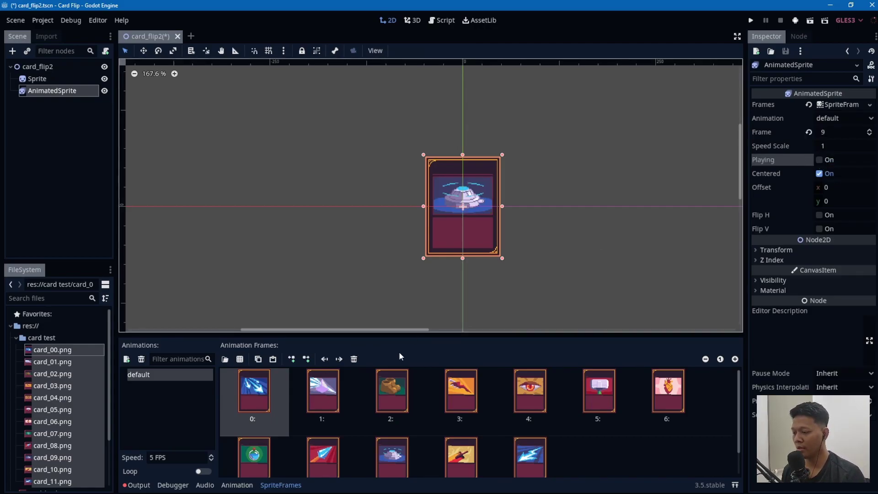
{"action": "key", "text": "ctrl+s"}
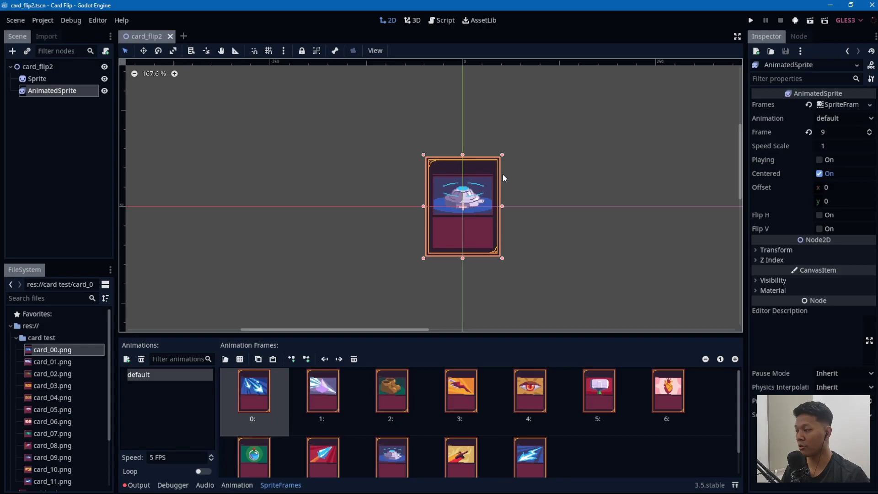
Make the AnimatedSprite node a child of the Sprite node in the scene tree
{"action": "left_click_drag", "start_coordinate": [64, 96], "coordinate": [55, 79]}
{"action": "left_click", "coordinate": [52, 80]}
{"action": "left_click", "coordinate": [46, 104]}
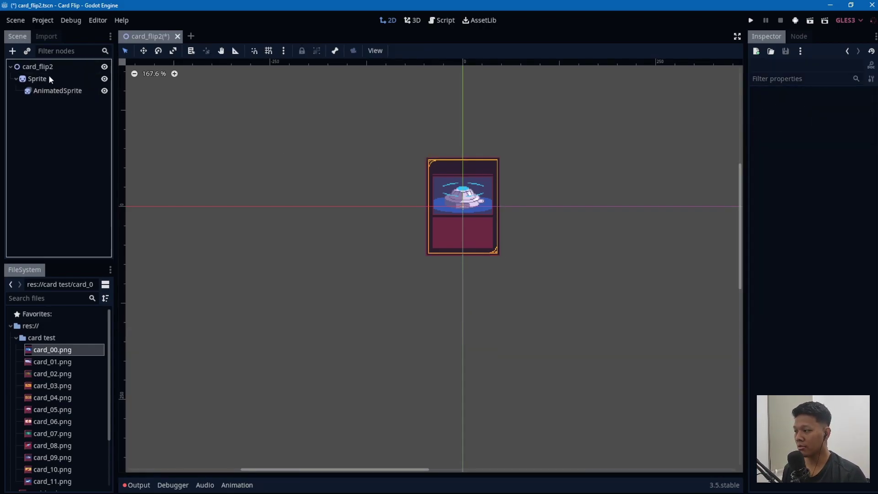
Rename the Sprite node to cardback and its AnimatedSprite child to cards
{"action": "left_click", "coordinate": [47, 80]}
{"action": "left_click", "coordinate": [47, 80]}
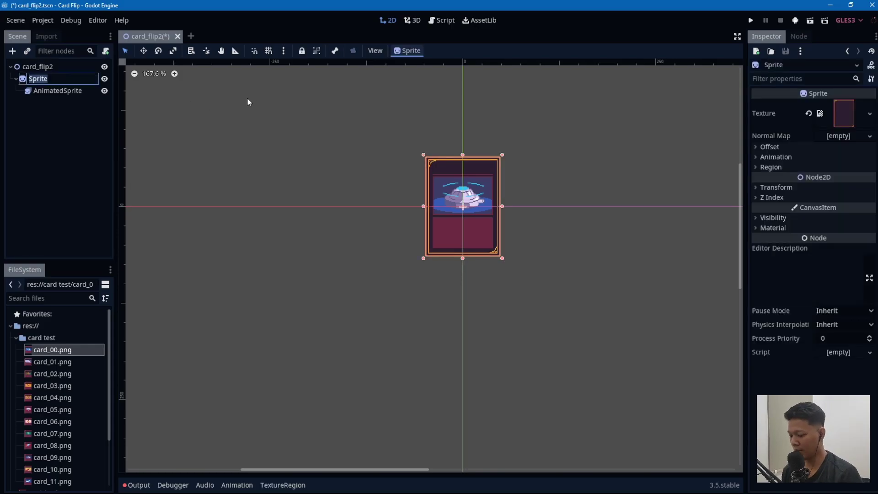
{"action": "type", "text": "cardback"}
{"action": "key", "text": "Return"}
{"action": "key", "text": "Down"}
{"action": "key", "text": "F2"}
{"action": "type", "text": "cards"}
{"action": "key", "text": "Return"}
{"action": "left_click", "coordinate": [16, 78]}
Add an AnimationPlayer node as a child of the card_flip2 root node
{"action": "left_click", "coordinate": [37, 68]}
{"action": "key", "text": "ctrl+a"}
{"action": "type", "text": "an"}
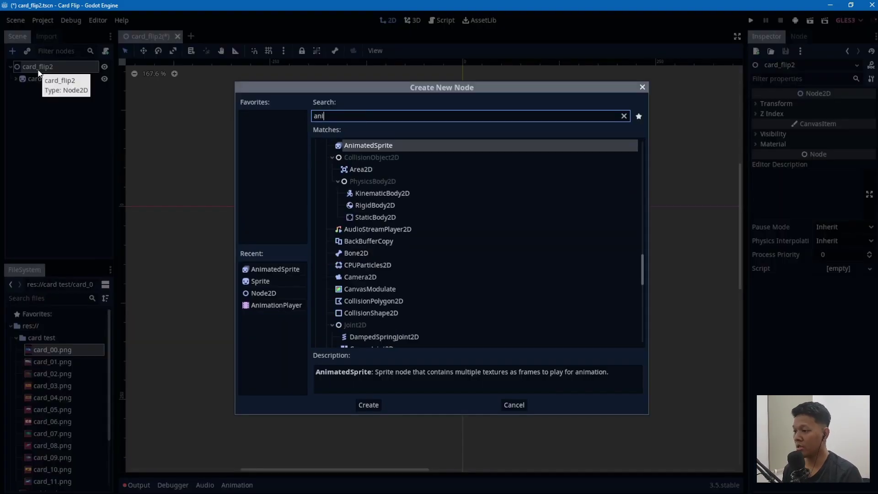
{"action": "type", "text": "imation"}
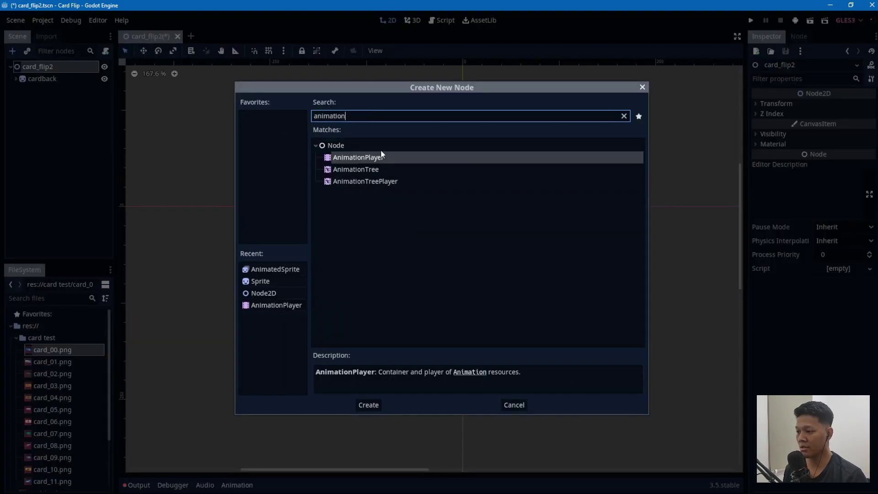
{"action": "double_click", "coordinate": [378, 158]}
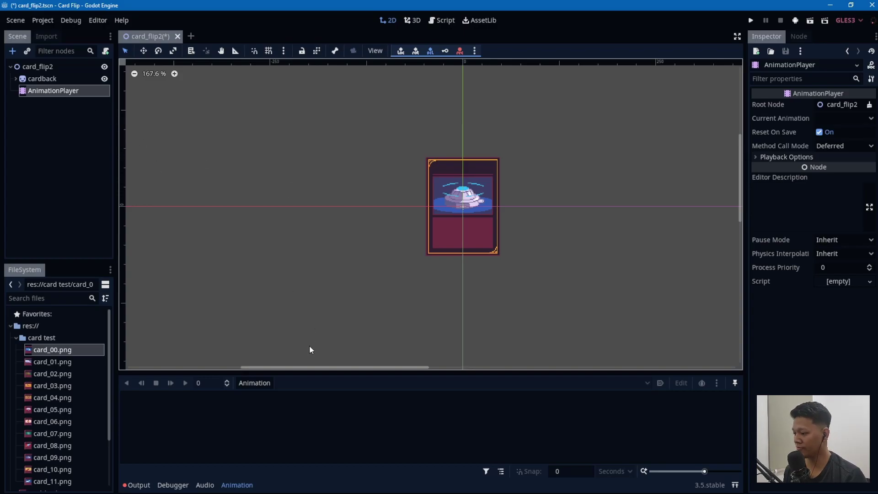
Create a new animation named card_flip in the AnimationPlayer
{"action": "left_click", "coordinate": [247, 386]}
{"action": "left_click", "coordinate": [282, 320]}
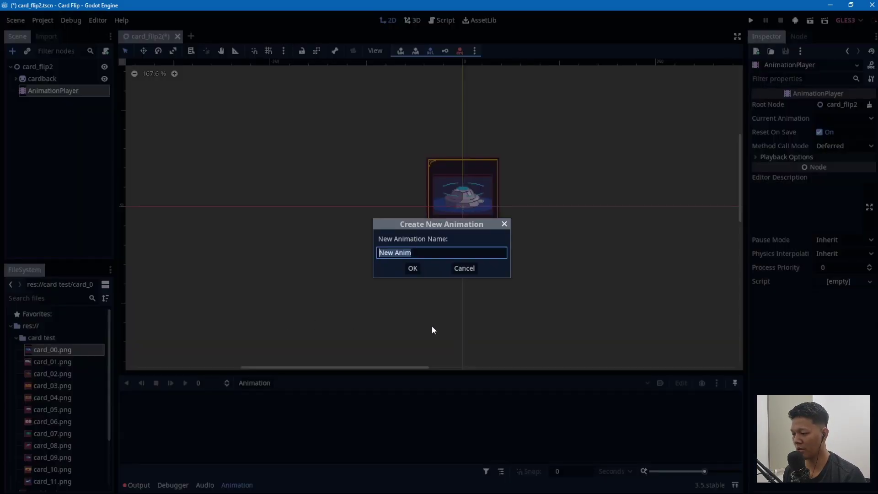
{"action": "type", "text": "card_"}
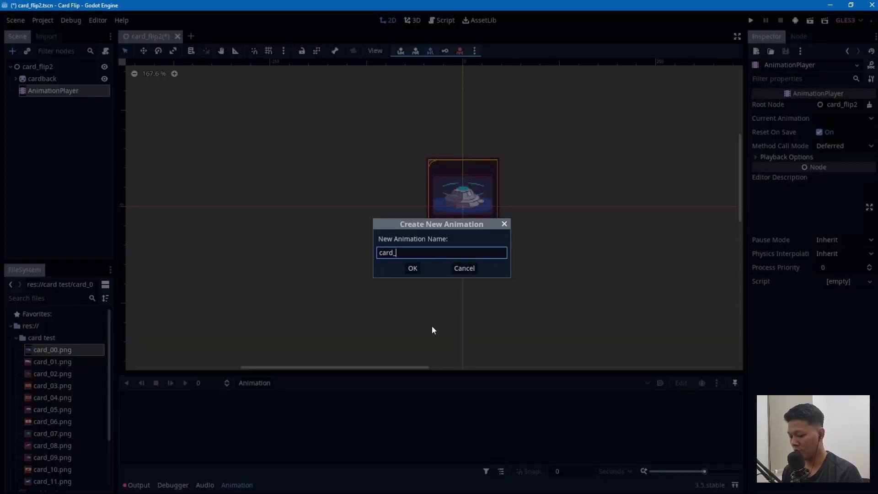
{"action": "type", "text": "flip"}
{"action": "key", "text": "Return"}
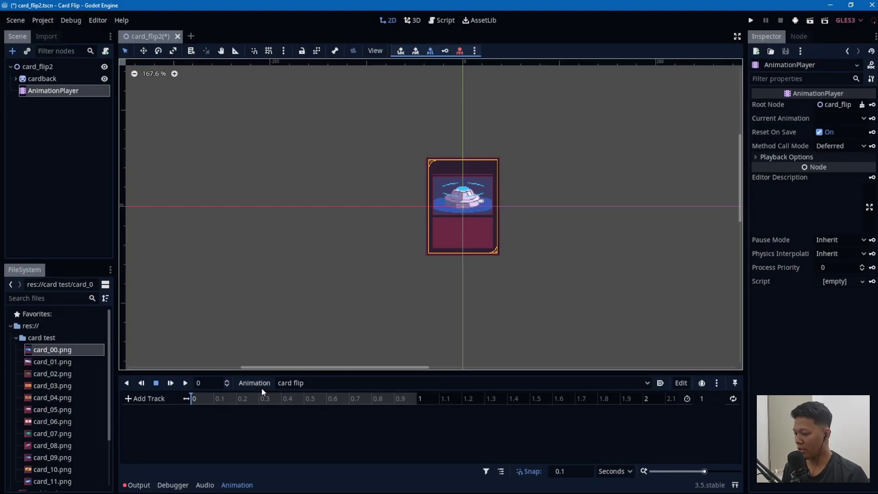
{"action": "left_click", "coordinate": [261, 385]}
{"action": "left_click", "coordinate": [437, 445]}
Set the Z Index of the cards node to -1 so it sits behind the card back
{"action": "left_click", "coordinate": [39, 80]}
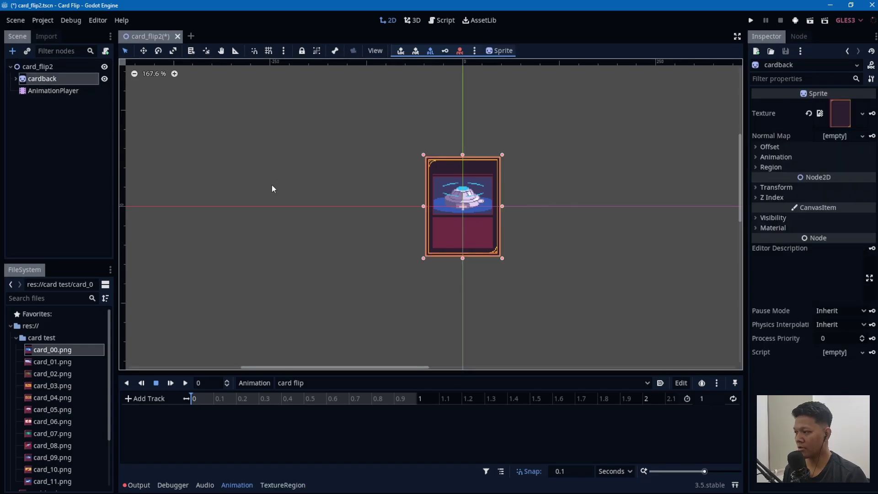
{"action": "left_click", "coordinate": [15, 78]}
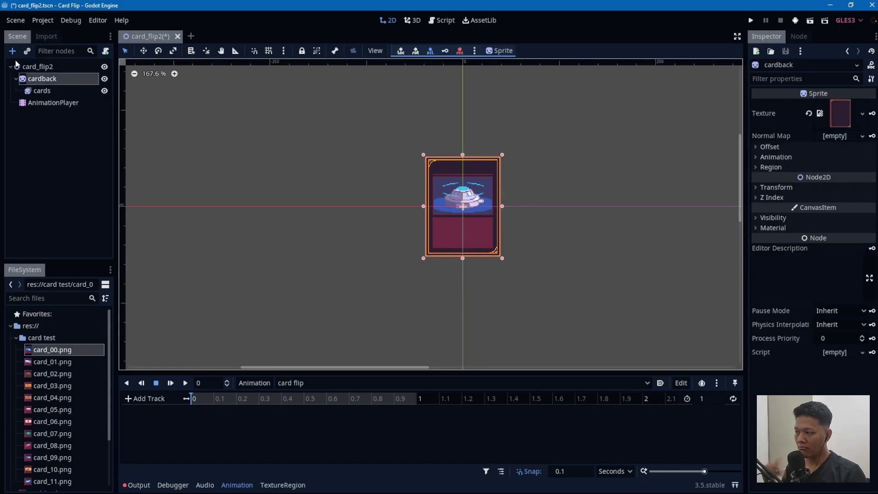
{"action": "left_click", "coordinate": [57, 91]}
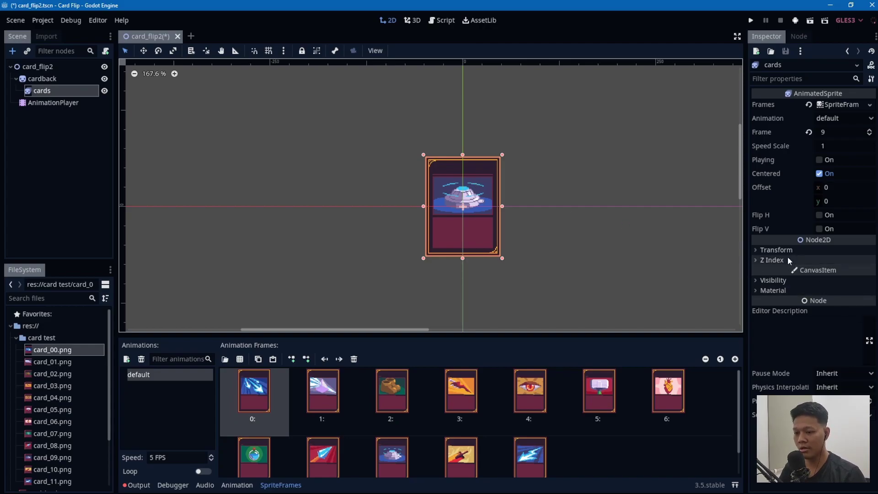
{"action": "left_click", "coordinate": [773, 260]}
{"action": "left_click", "coordinate": [829, 271]}
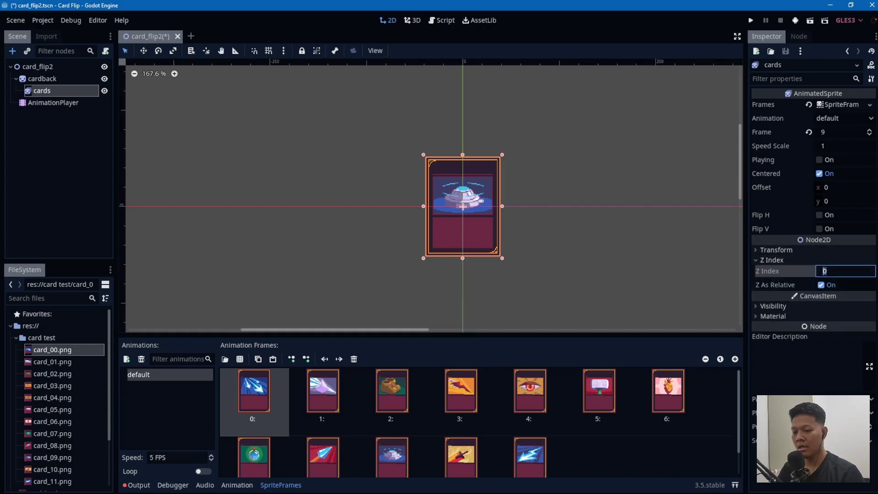
{"action": "type", "text": "-1"}
{"action": "key", "text": "Return"}
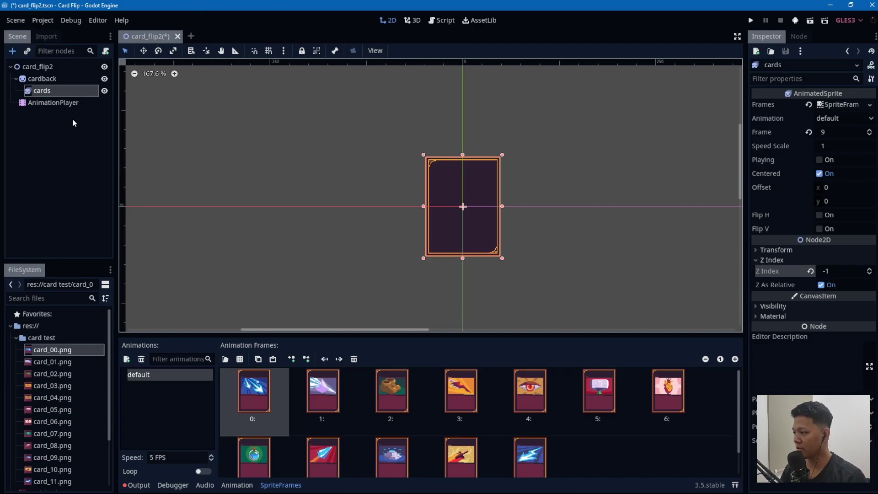
Insert a scale keyframe of (1, 1) for the cardback node at 0 s in the card_flip animation
{"action": "left_click", "coordinate": [63, 104]}
{"action": "left_click", "coordinate": [56, 80]}
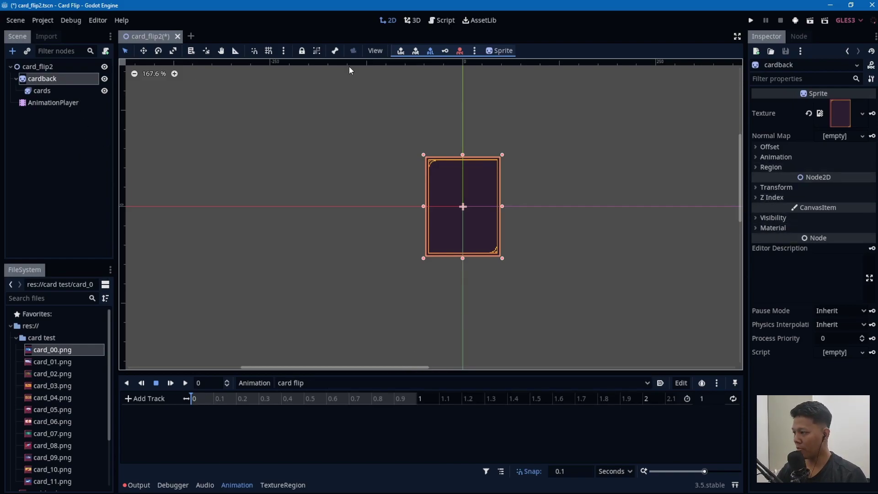
{"action": "left_click", "coordinate": [237, 486]}
{"action": "left_click", "coordinate": [770, 197]}
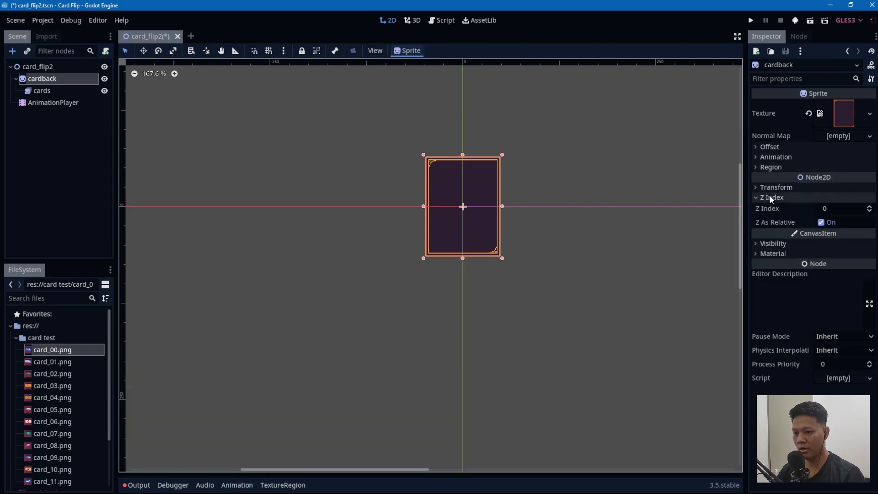
{"action": "left_click", "coordinate": [769, 197]}
{"action": "left_click", "coordinate": [780, 187]}
{"action": "left_click", "coordinate": [50, 102]}
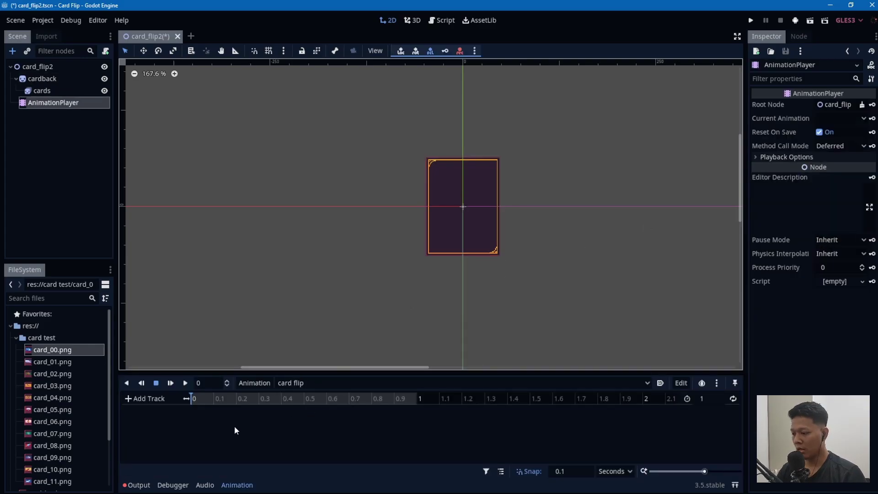
{"action": "left_click", "coordinate": [55, 79]}
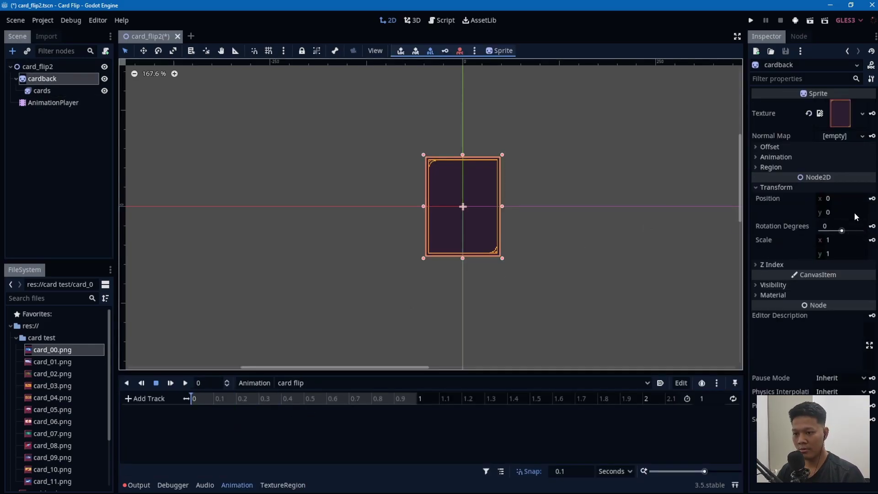
{"action": "left_click", "coordinate": [872, 240]}
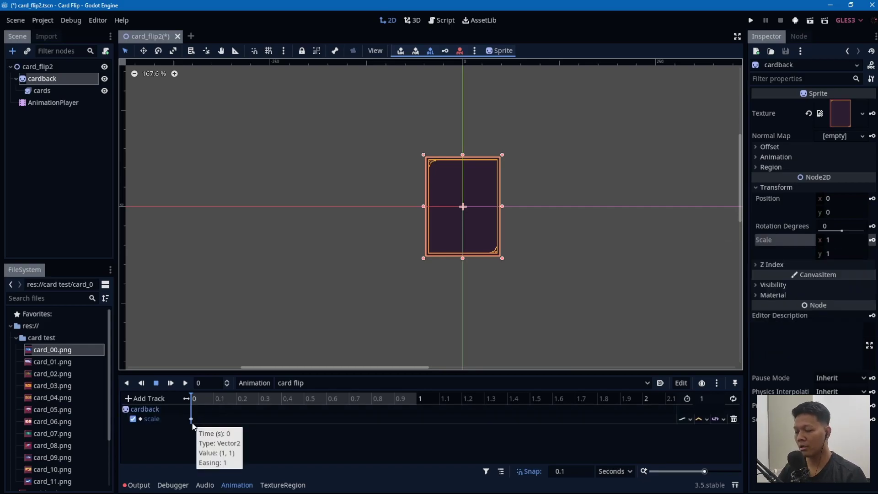
Insert a second scale keyframe on the cardback track at 0.3 s and set its value to x 0.1
{"action": "left_click", "coordinate": [256, 400]}
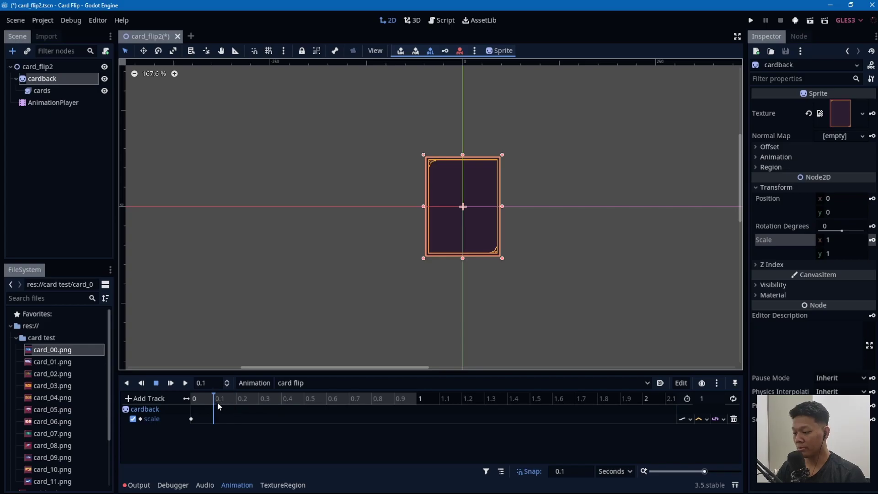
{"action": "left_click", "coordinate": [191, 419]}
{"action": "left_click", "coordinate": [264, 403]}
{"action": "right_click", "coordinate": [259, 417]}
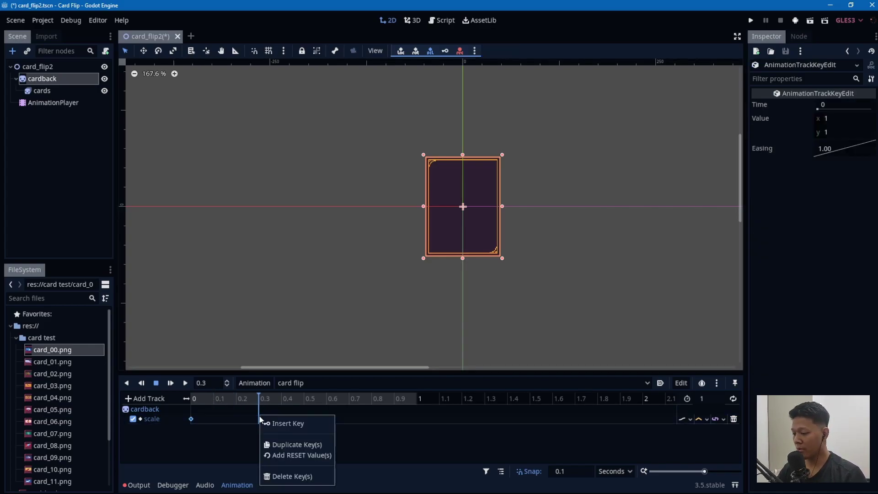
{"action": "left_click", "coordinate": [274, 423]}
{"action": "left_click", "coordinate": [259, 419]}
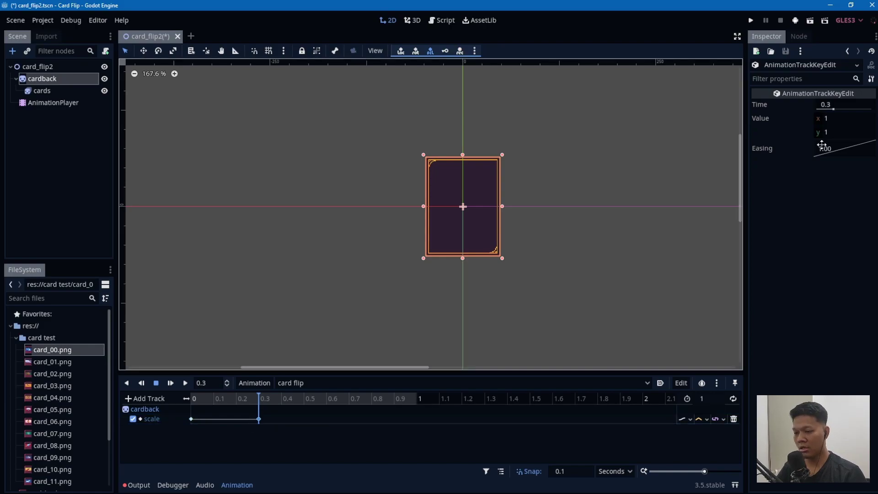
{"action": "left_click", "coordinate": [825, 118]}
{"action": "type", "text": "0.1"}
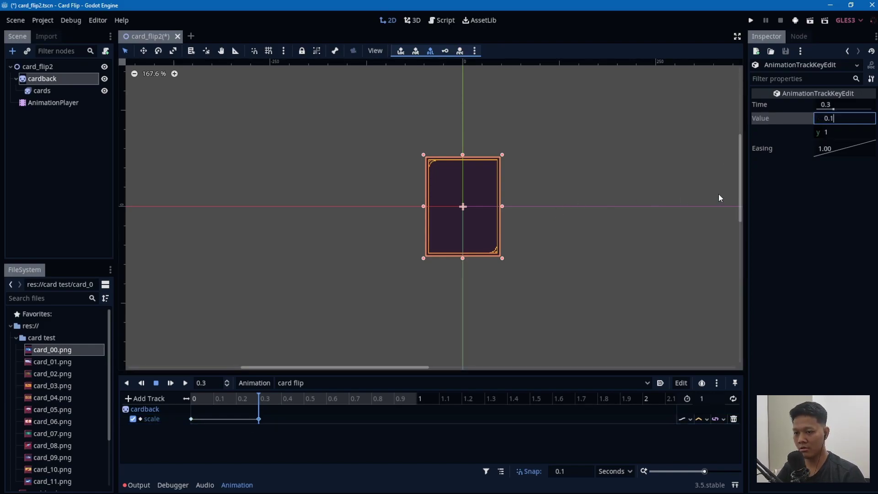
{"action": "key", "text": "Return"}
Move the first cardback scale keyframe to 0.1 s and save the scene
{"action": "left_click_drag", "start_coordinate": [267, 398], "coordinate": [120, 400]}
{"action": "left_click_drag", "start_coordinate": [191, 419], "coordinate": [210, 420]}
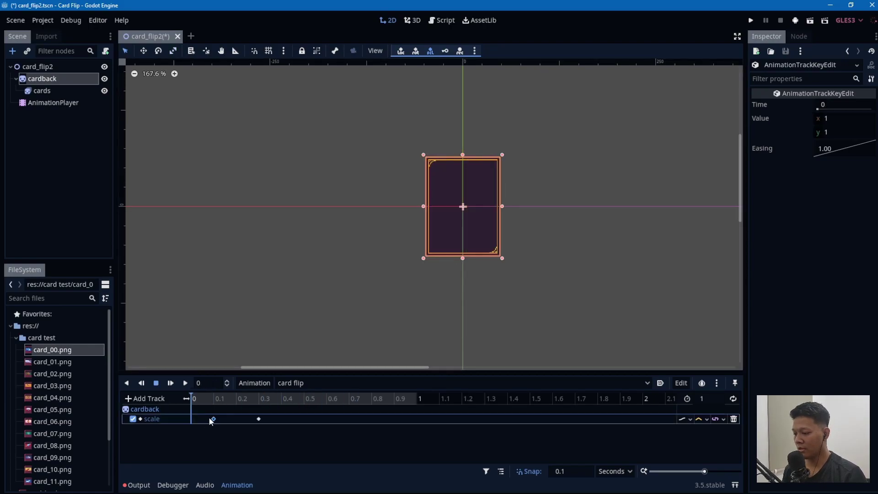
{"action": "left_click", "coordinate": [270, 434]}
{"action": "key", "text": "shift+d"}
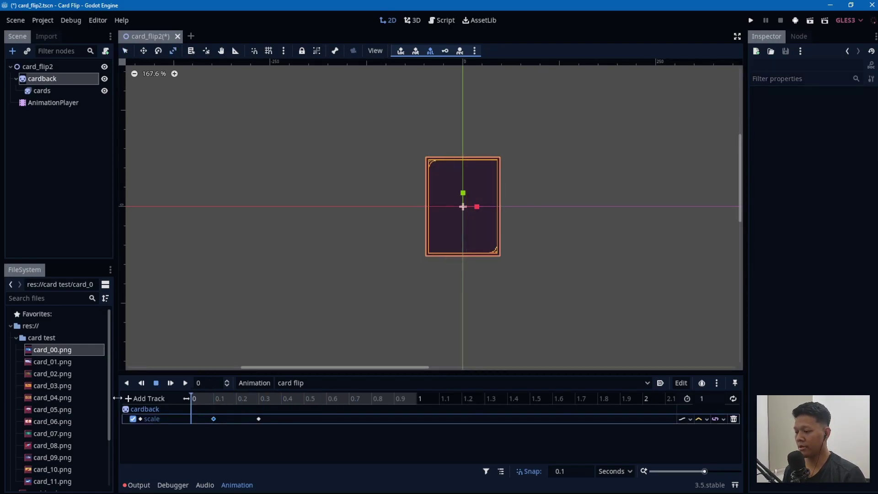
{"action": "key", "text": "ctrl+s"}
{"action": "left_click", "coordinate": [308, 399]}
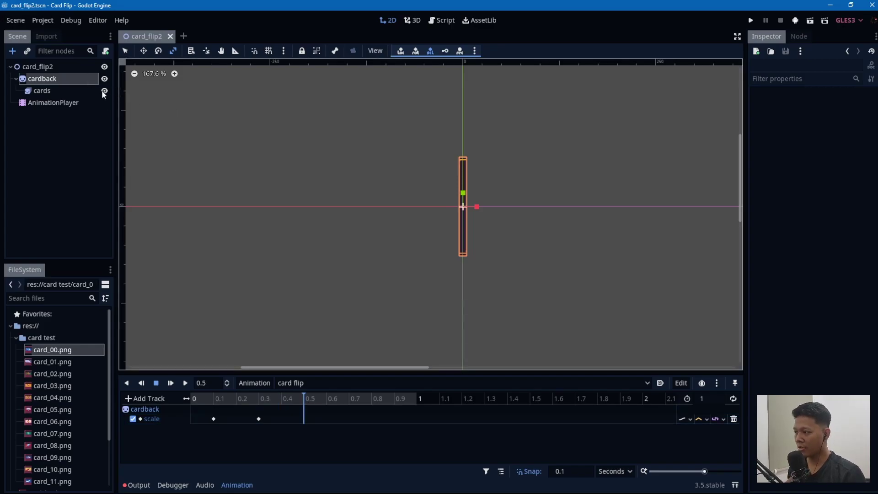
{"action": "left_click", "coordinate": [43, 91]}
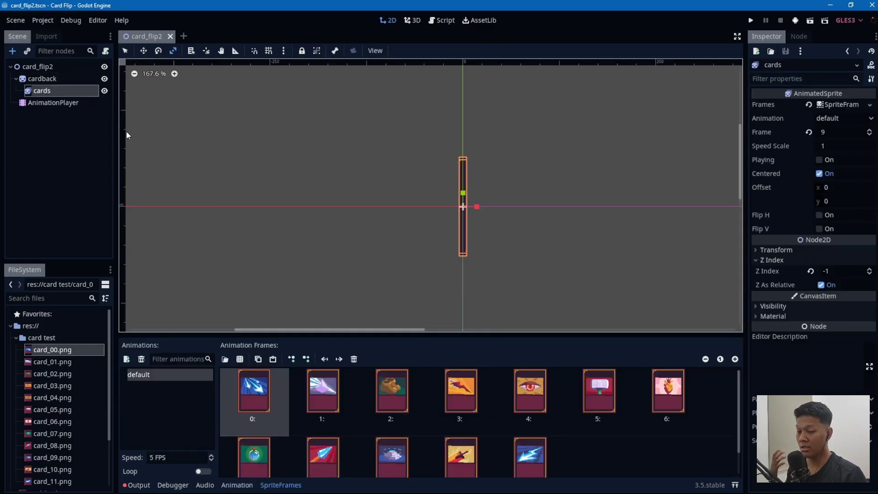
{"action": "left_click", "coordinate": [56, 90]}
{"action": "left_click", "coordinate": [41, 79]}
{"action": "left_click", "coordinate": [46, 91]}
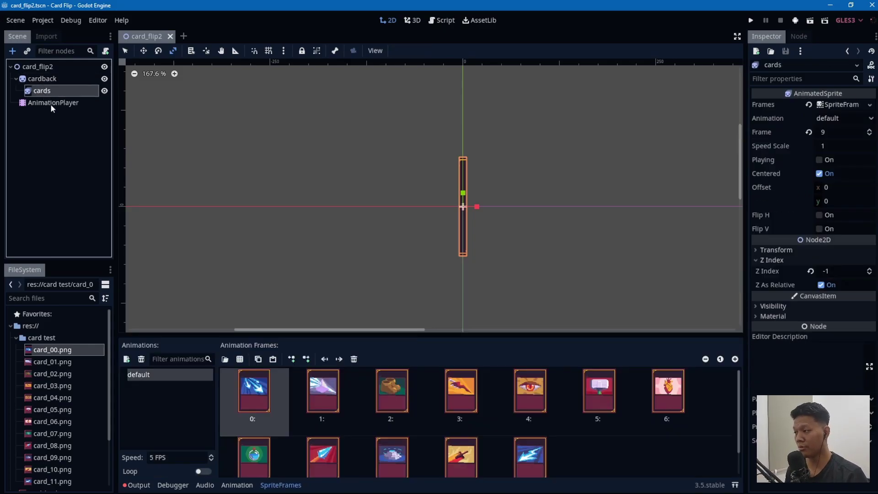
{"action": "left_click", "coordinate": [51, 103]}
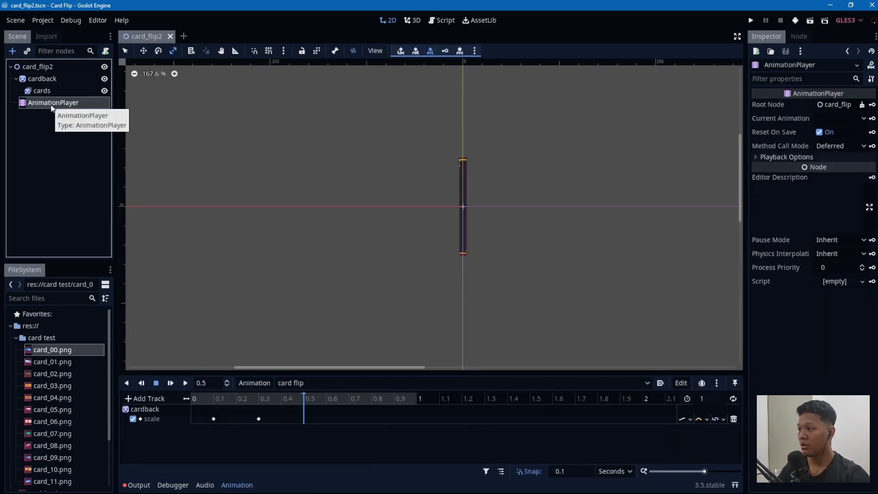
Duplicate the cardback scale keyframe at 0.1 s to 0.5 s and play back the animation
{"action": "left_click", "coordinate": [45, 79]}
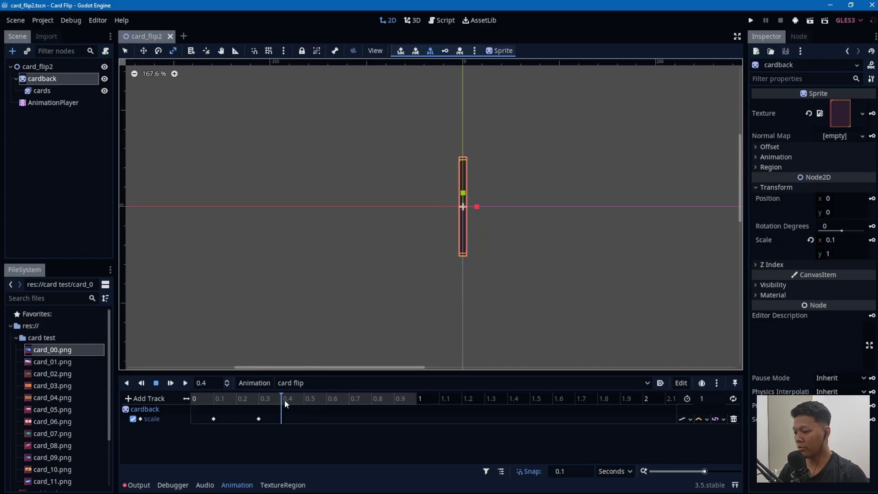
{"action": "left_click_drag", "start_coordinate": [287, 396], "coordinate": [304, 398]}
{"action": "right_click", "coordinate": [305, 417]}
{"action": "left_click", "coordinate": [274, 416]}
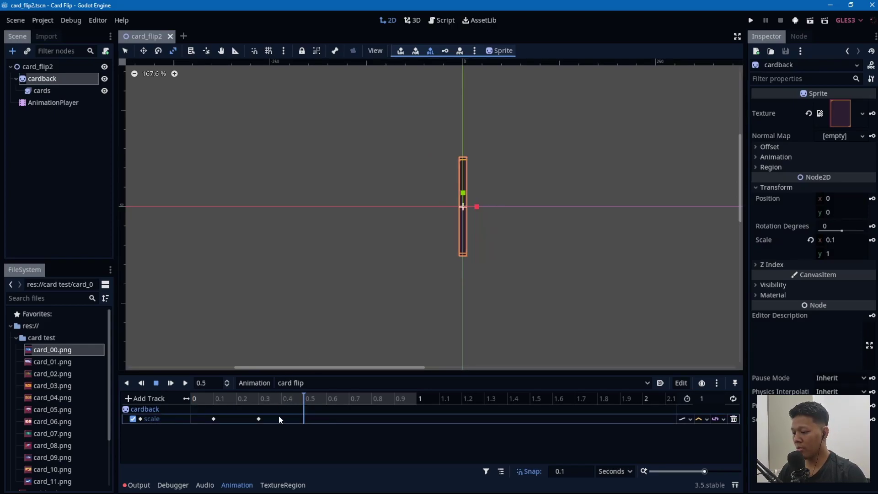
{"action": "left_click", "coordinate": [214, 418]}
{"action": "right_click", "coordinate": [301, 419]}
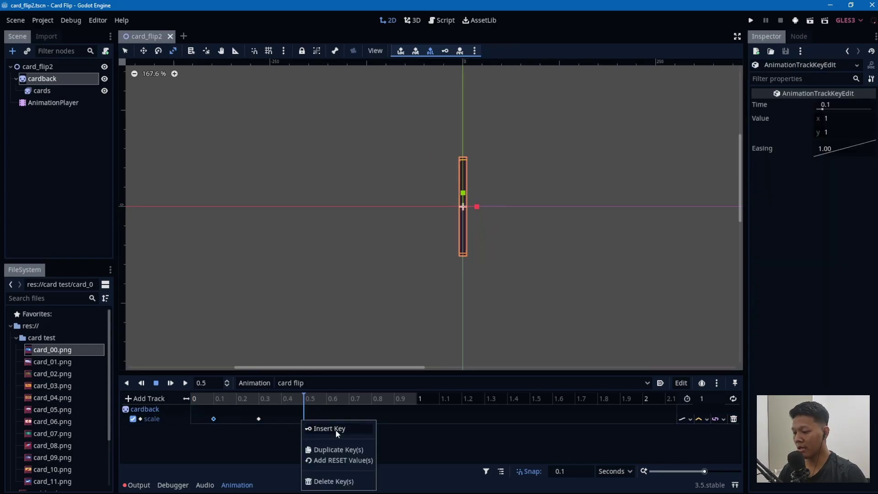
{"action": "left_click", "coordinate": [335, 449]}
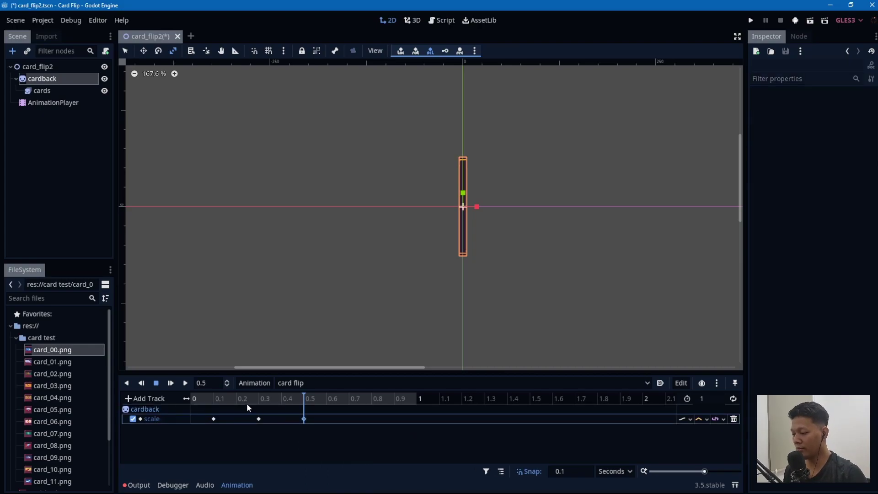
{"action": "left_click_drag", "start_coordinate": [246, 401], "coordinate": [1, 400]}
{"action": "key", "text": "d"}
{"action": "key", "text": "q"}
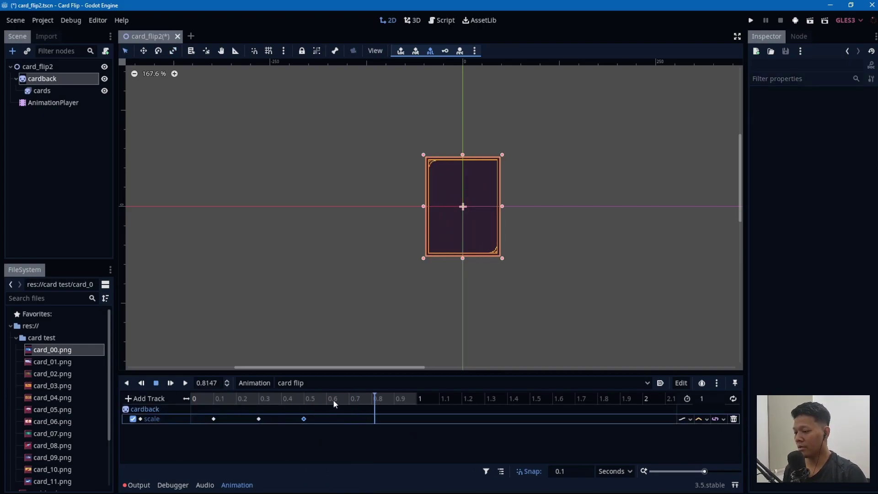
Insert a z_index keyframe of -1 for the cards node at 0.1 s in the card flip animation
{"action": "left_click", "coordinate": [213, 398]}
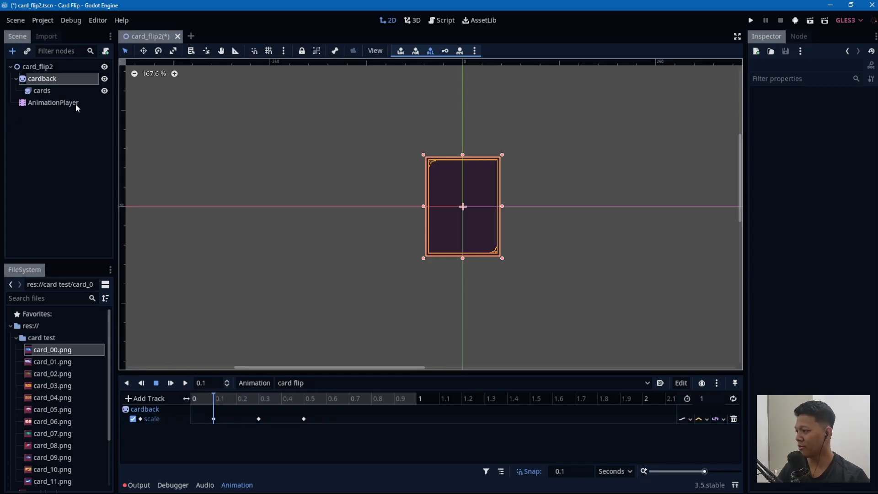
{"action": "left_click", "coordinate": [73, 91]}
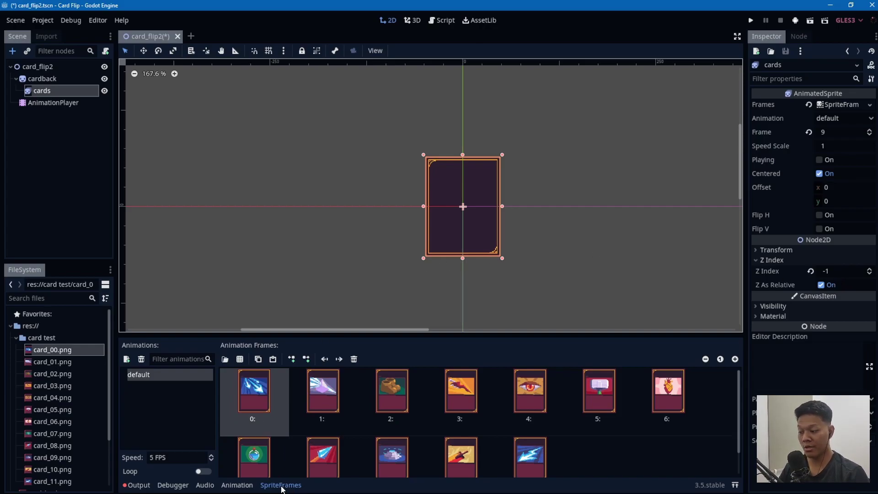
{"action": "left_click", "coordinate": [237, 485]}
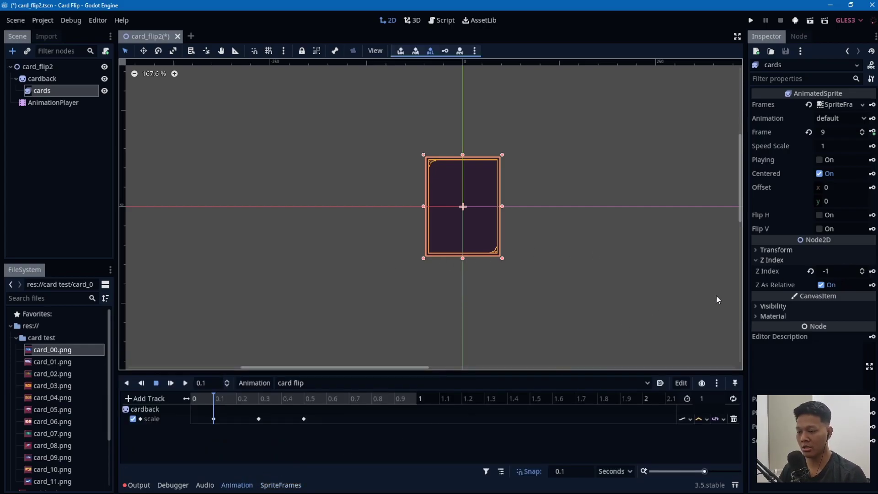
{"action": "left_click", "coordinate": [872, 271]}
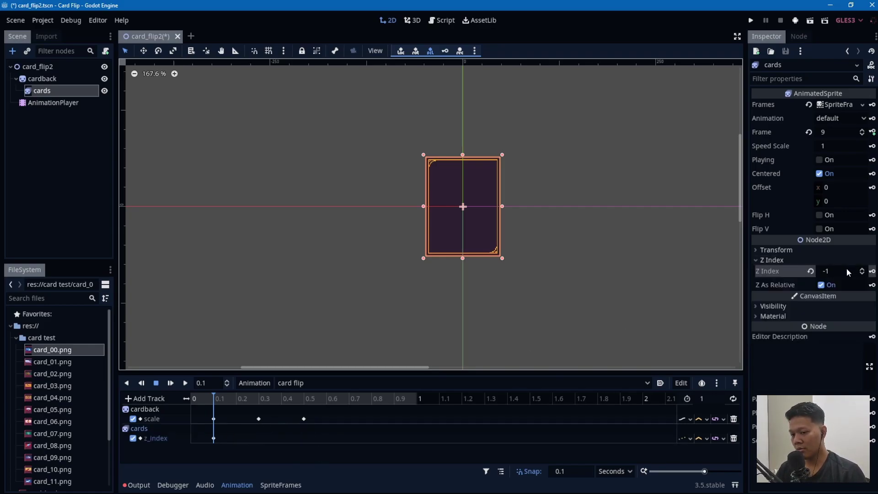
Set the cards node's Z Index to 0 at 0.3 s and insert a keyframe for it
{"action": "left_click_drag", "start_coordinate": [215, 401], "coordinate": [265, 402]}
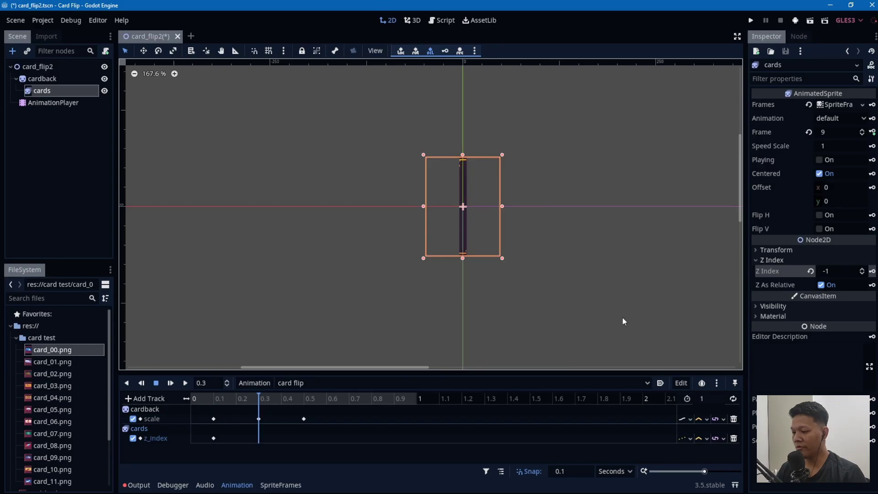
{"action": "left_click", "coordinate": [826, 272]}
{"action": "type", "text": "0"}
{"action": "key", "text": "Return"}
{"action": "left_click", "coordinate": [872, 272]}
Move the first z_index keyframe to 0.2 s and play back the flip animation
{"action": "left_click", "coordinate": [206, 398]}
{"action": "left_click_drag", "start_coordinate": [212, 438], "coordinate": [236, 438]}
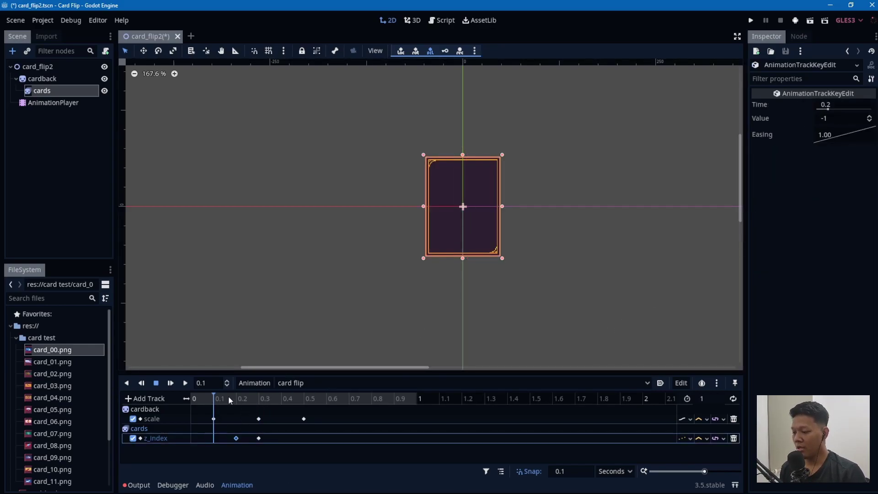
{"action": "left_click_drag", "start_coordinate": [228, 396], "coordinate": [160, 394]}
{"action": "left_click_drag", "start_coordinate": [349, 391], "coordinate": [382, 396]}
{"action": "left_click", "coordinate": [464, 447]}
{"action": "left_click", "coordinate": [170, 383]}
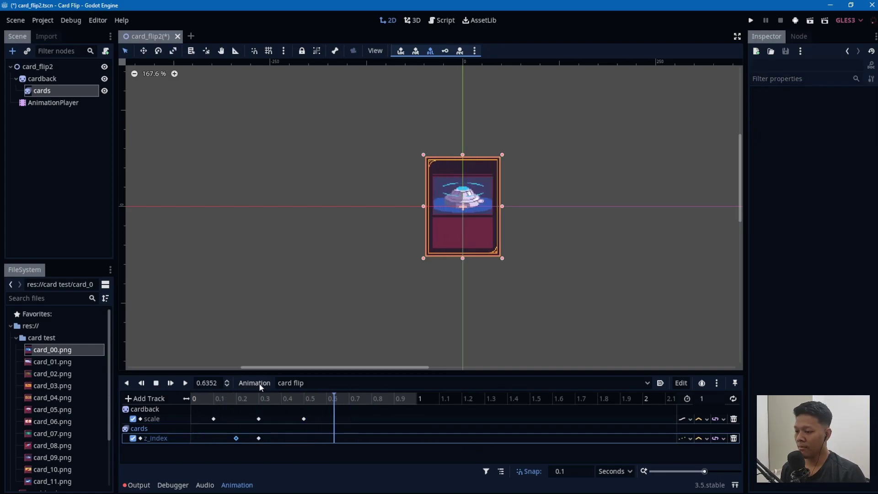
Check the two z_index keyframes around the middle of the flip and set the timeline snap to 0.01 seconds
{"action": "left_click_drag", "start_coordinate": [302, 398], "coordinate": [260, 396]}
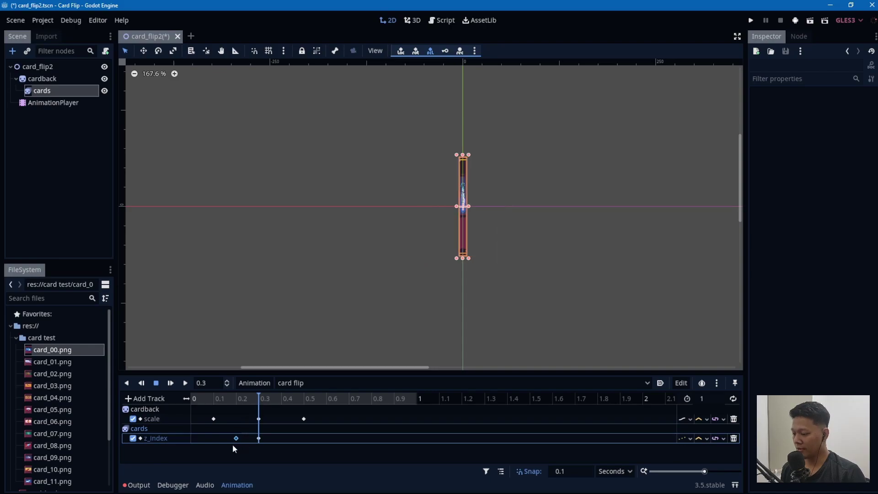
{"action": "scroll", "coordinate": [243, 441], "scroll_direction": "up", "scroll_amount": 2, "text": "ctrl"}
{"action": "left_click", "coordinate": [257, 438]}
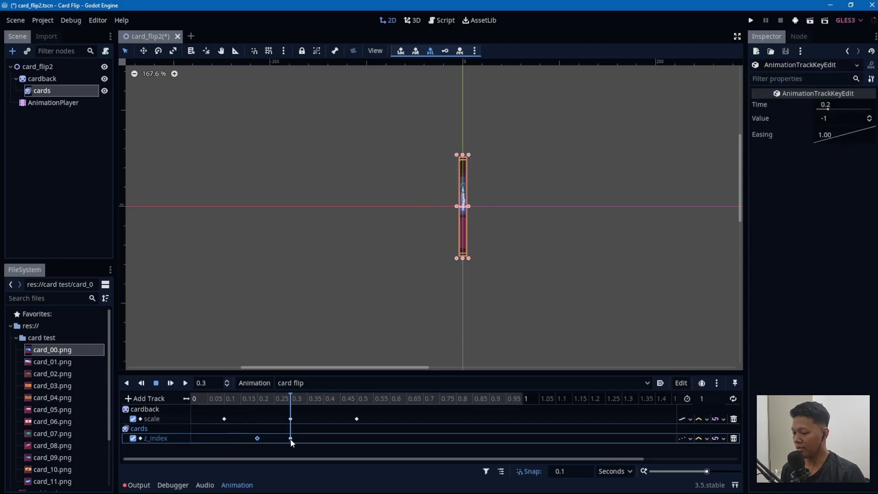
{"action": "left_click", "coordinate": [291, 438]}
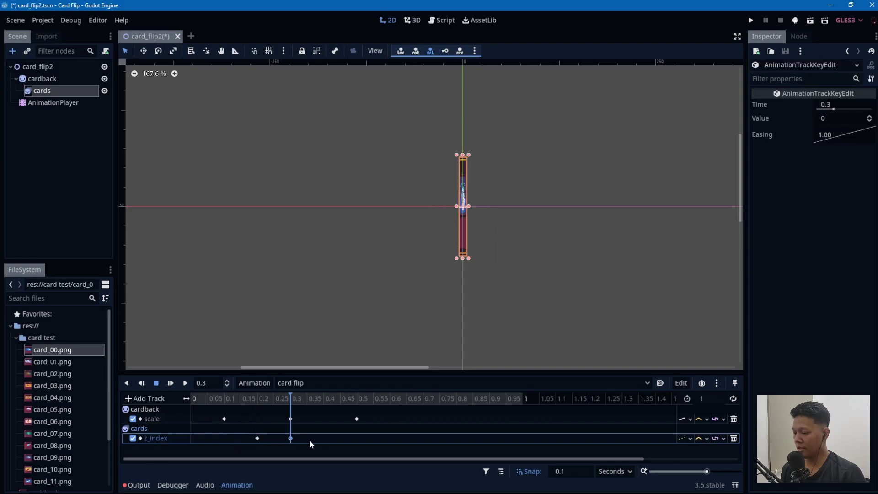
{"action": "left_click", "coordinate": [533, 469]}
{"action": "type", "text": "1"}
{"action": "key", "text": "Return"}
Fine-tune the z_index keyframes to about 0.21 s and 0.3 s while previewing the flip, and save the scene
{"action": "left_click_drag", "start_coordinate": [294, 439], "coordinate": [276, 440]}
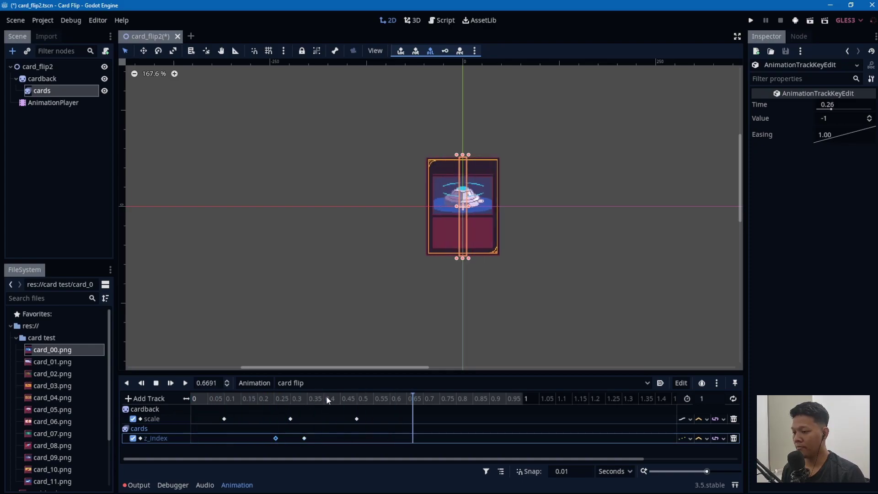
{"action": "left_click", "coordinate": [408, 364]}
{"action": "key", "text": "shift+d"}
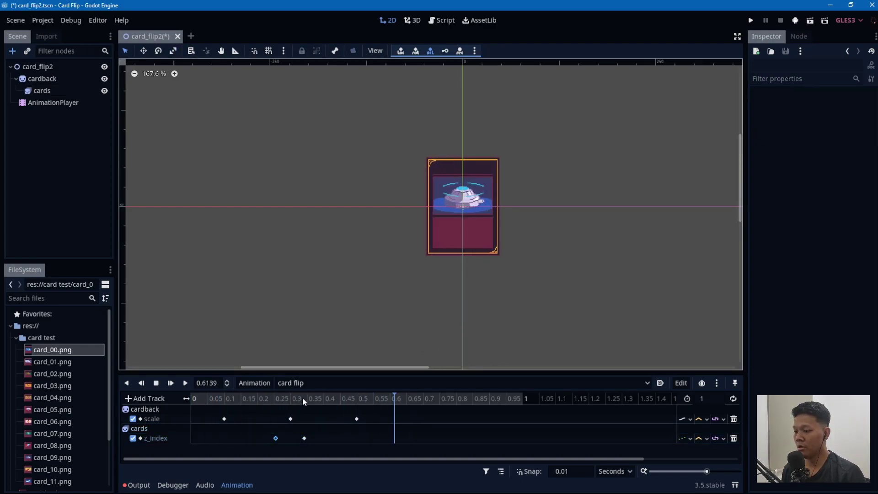
{"action": "key", "text": "s"}
{"action": "left_click_drag", "start_coordinate": [276, 438], "coordinate": [455, 387]}
{"action": "left_click", "coordinate": [291, 399]}
{"action": "left_click", "coordinate": [542, 326]}
{"action": "key", "text": "q"}
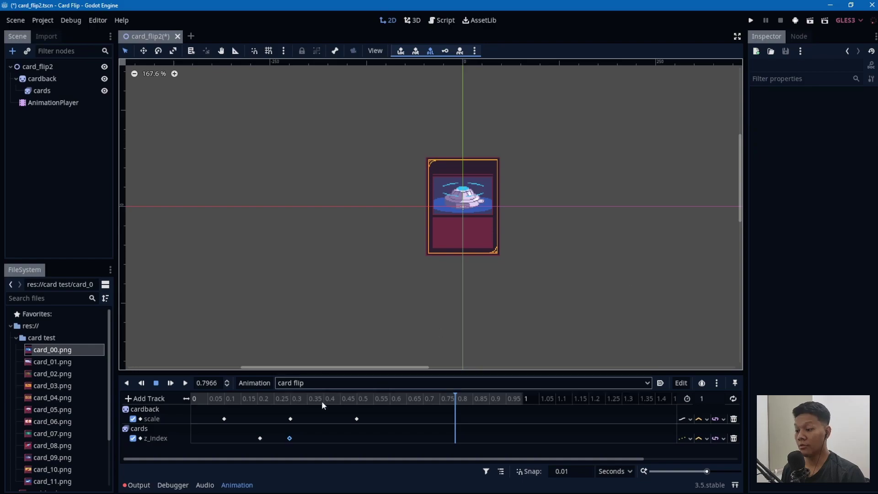
{"action": "left_click_drag", "start_coordinate": [323, 402], "coordinate": [424, 389]}
{"action": "key", "text": "ctrl+s"}
{"action": "left_click_drag", "start_coordinate": [311, 404], "coordinate": [233, 405]}
Set the interpolation mode of the cardback scale track to Cubic
{"action": "left_click", "coordinate": [706, 419]}
{"action": "left_click", "coordinate": [716, 453]}
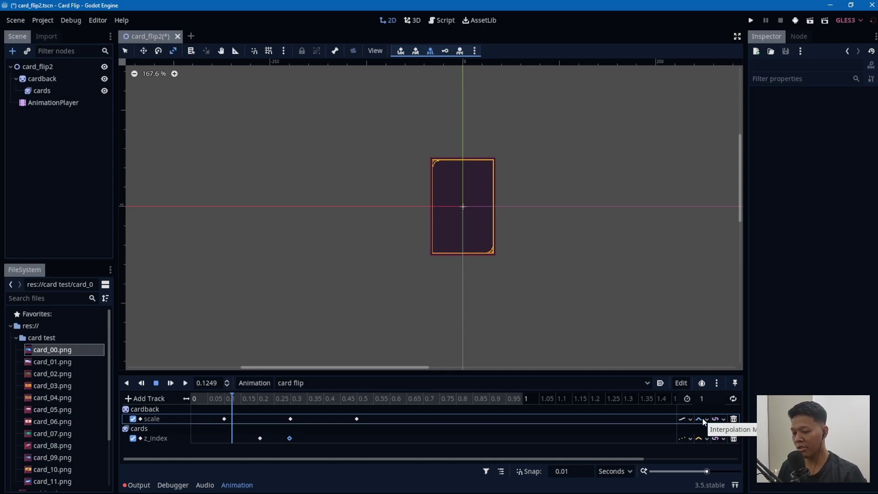
{"action": "left_click", "coordinate": [699, 419]}
{"action": "left_click", "coordinate": [717, 455]}
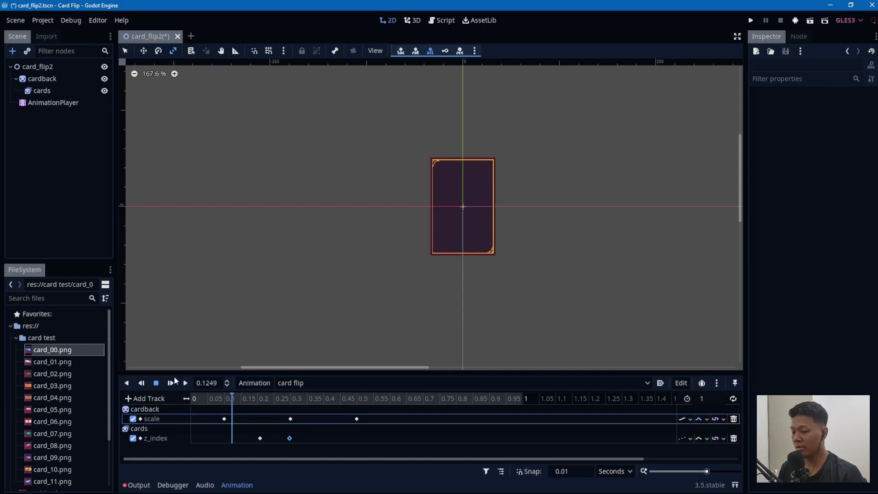
Insert an extra cardback scale keyframe from the value near 0.12 s and move it to about 0.19 s
{"action": "left_click", "coordinate": [229, 396]}
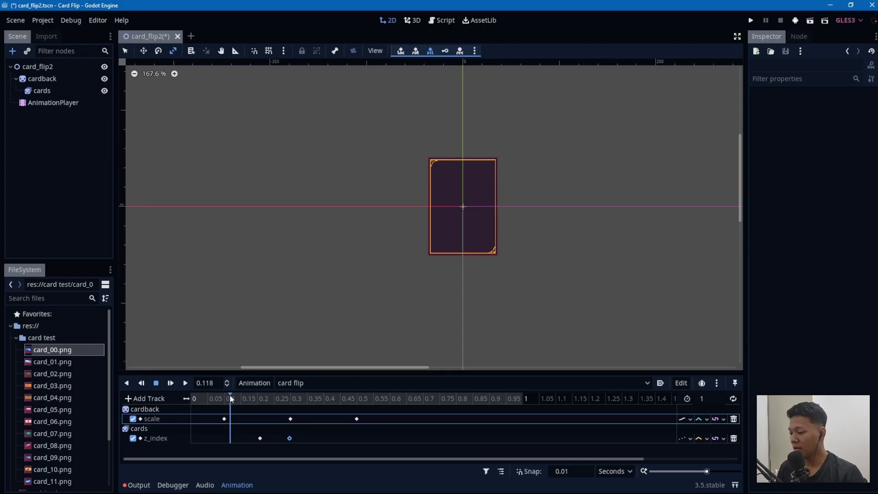
{"action": "right_click", "coordinate": [232, 418]}
{"action": "left_click", "coordinate": [244, 426]}
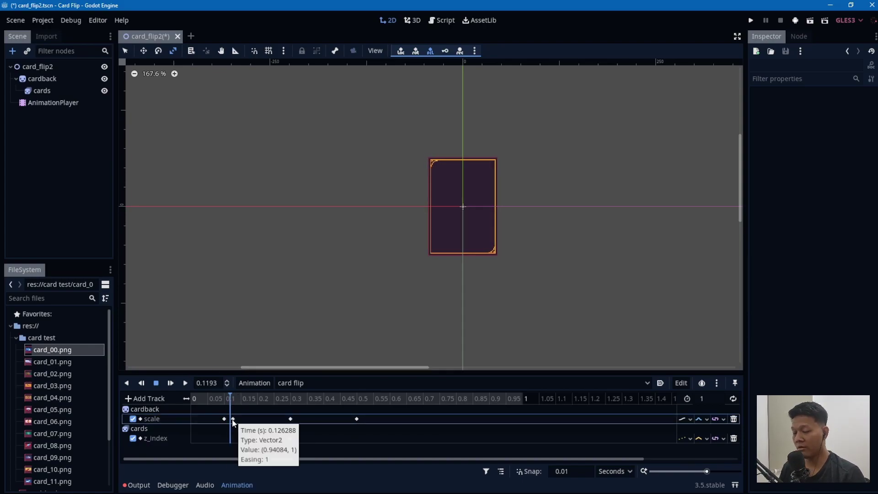
{"action": "left_click", "coordinate": [235, 420]}
Insert a cardback scale keyframe of (0.847, 1), move it to 0.4 s and play back the animation
{"action": "left_click_drag", "start_coordinate": [281, 399], "coordinate": [344, 400]}
{"action": "right_click", "coordinate": [345, 420]}
{"action": "left_click", "coordinate": [349, 425]}
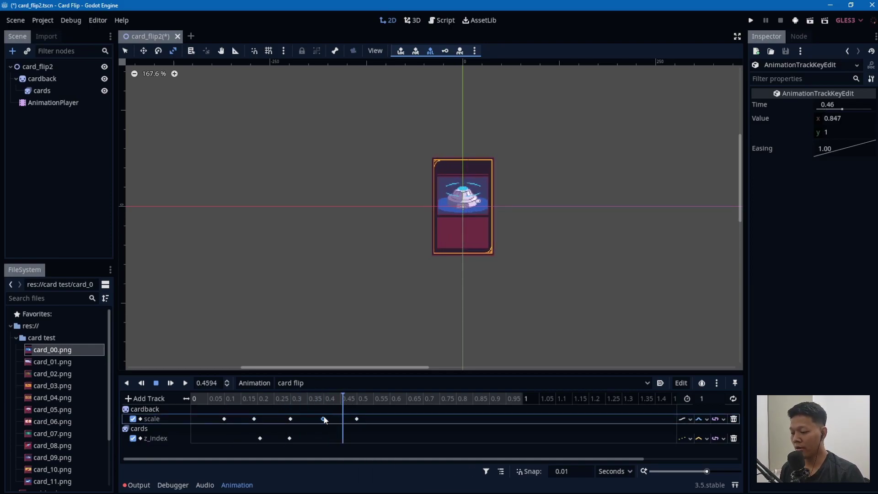
{"action": "left_click_drag", "start_coordinate": [340, 406], "coordinate": [218, 414]}
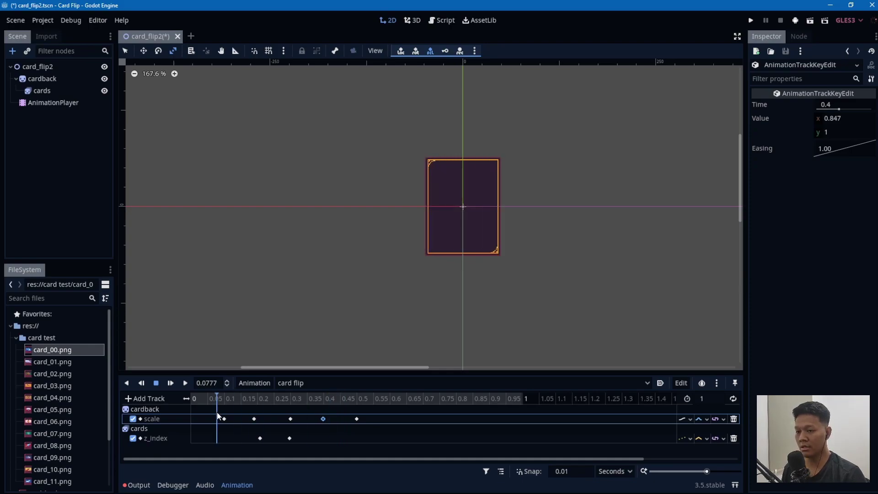
{"action": "key", "text": "d"}
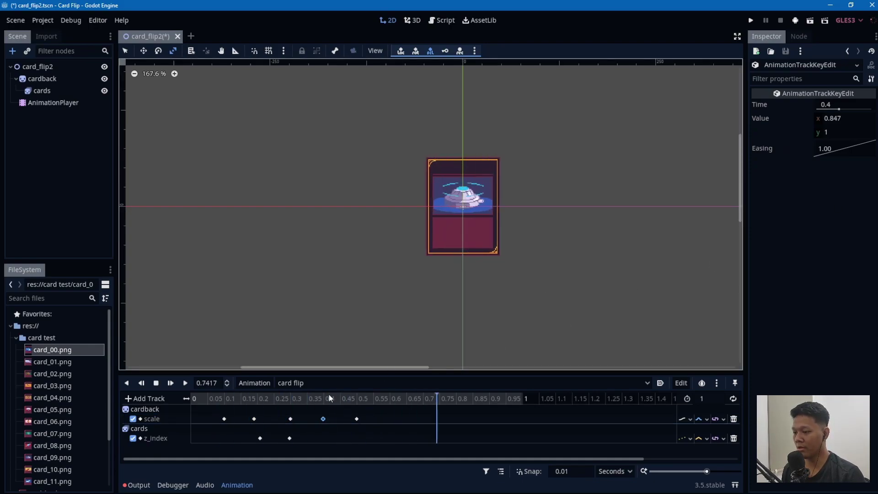
Switch to the running game, fight the enemies and collect orbs to reach level 3, and choose the Boots powerup card
{"action": "key", "text": "s"}
{"action": "left_click_drag", "start_coordinate": [285, 396], "coordinate": [144, 398]}
{"action": "key", "text": "d"}
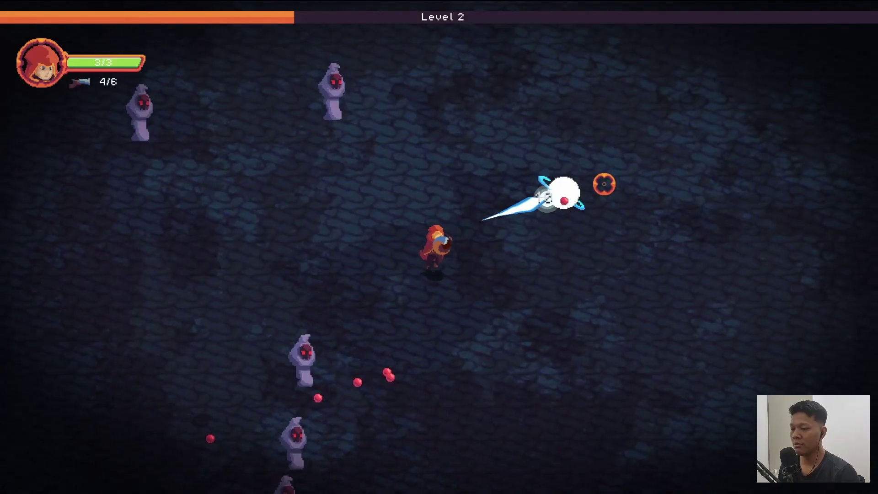
{"action": "left_click", "coordinate": [316, 283]}
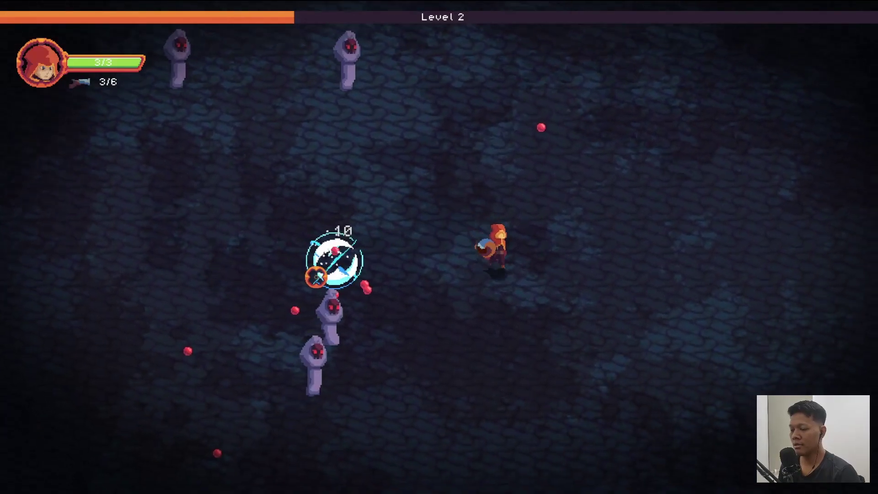
{"action": "left_click", "coordinate": [297, 266]}
{"action": "left_click", "coordinate": [310, 269]}
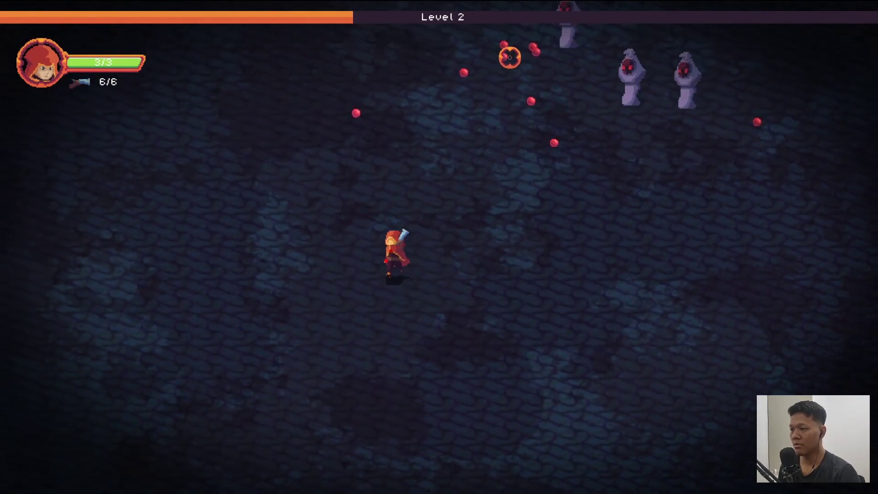
{"action": "left_click", "coordinate": [585, 219]}
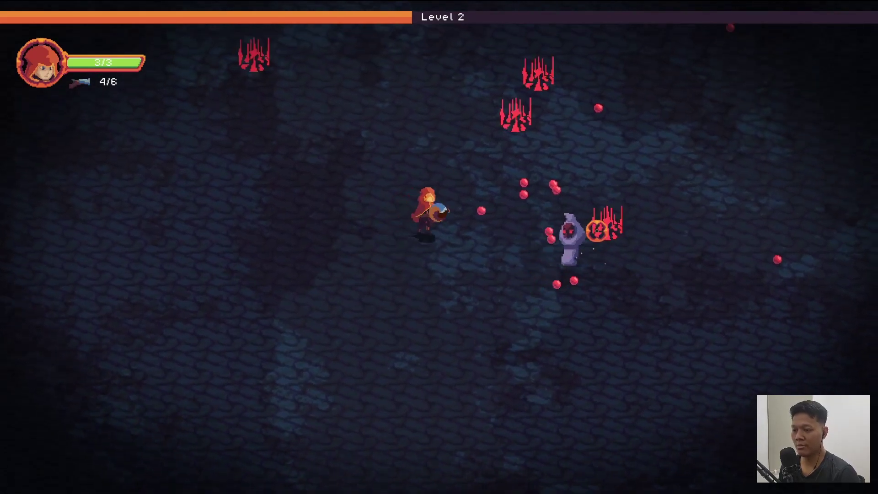
{"action": "left_click", "coordinate": [525, 116]}
{"action": "left_click", "coordinate": [525, 188]}
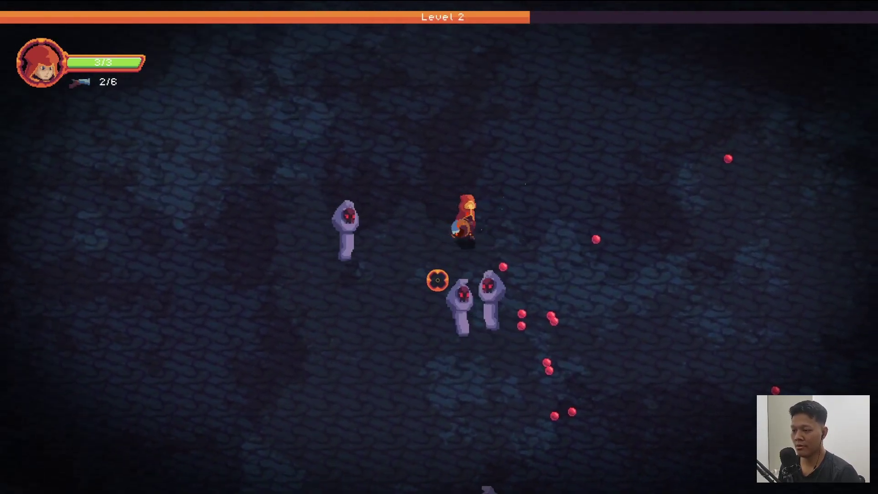
{"action": "left_click", "coordinate": [437, 283]}
{"action": "left_click", "coordinate": [589, 233]}
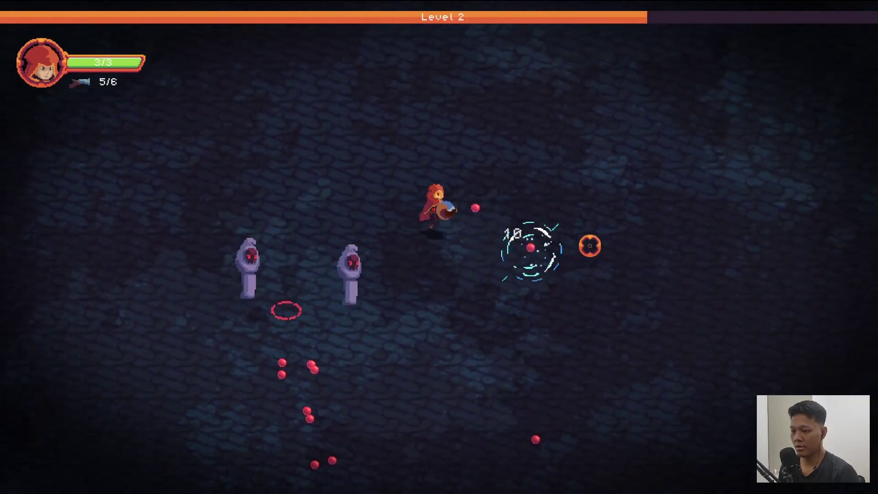
{"action": "key", "text": "r"}
{"action": "key", "text": "s"}
{"action": "key", "text": "a"}
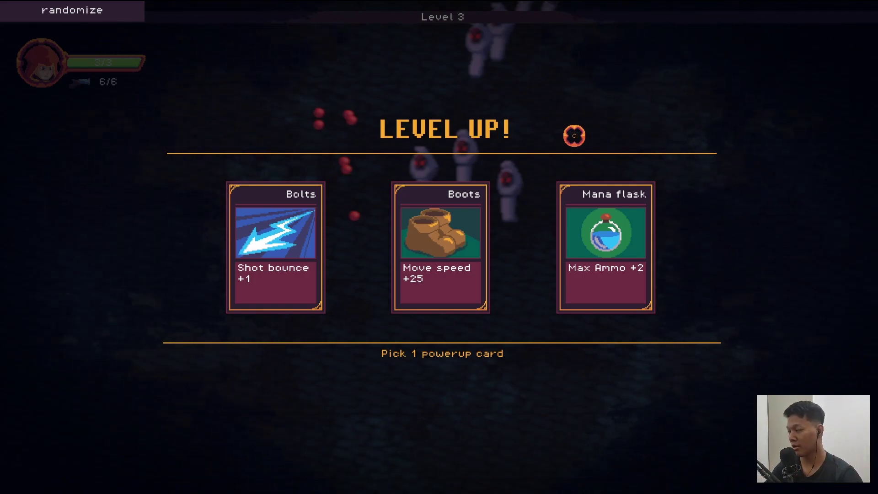
{"action": "left_click", "coordinate": [472, 261]}
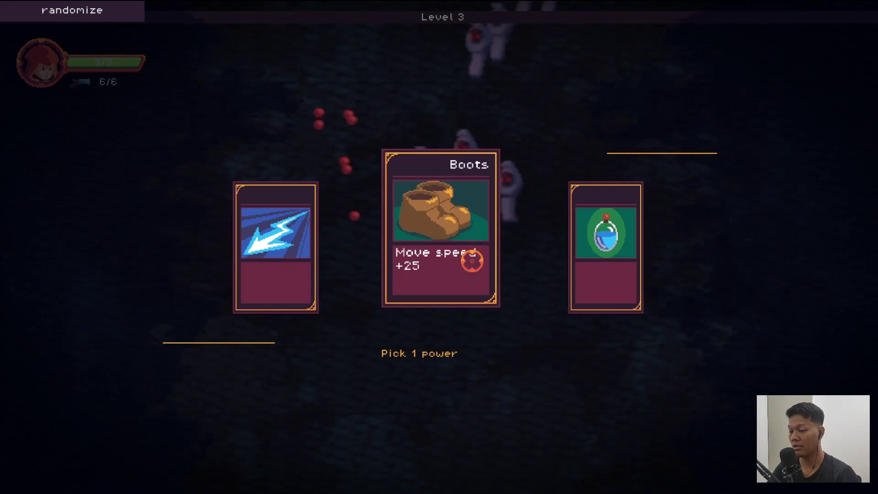
Keep shooting enemies and collecting orbs to reach level 4, and choose the Disperse powerup card
{"action": "key", "text": "d"}
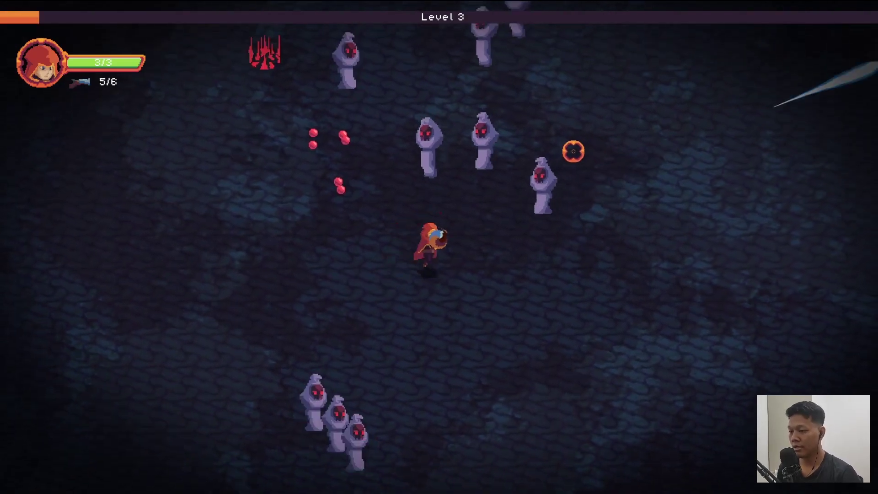
{"action": "left_click", "coordinate": [560, 158]}
{"action": "key", "text": "s"}
{"action": "left_click", "coordinate": [428, 146]}
{"action": "left_click", "coordinate": [439, 136]}
{"action": "key", "text": "w"}
{"action": "left_click", "coordinate": [375, 113]}
{"action": "key", "text": "d"}
{"action": "left_click", "coordinate": [320, 103]}
{"action": "key", "text": "w"}
{"action": "key", "text": "a"}
{"action": "left_click", "coordinate": [328, 247]}
{"action": "left_click", "coordinate": [409, 276]}
{"action": "left_click", "coordinate": [417, 139]}
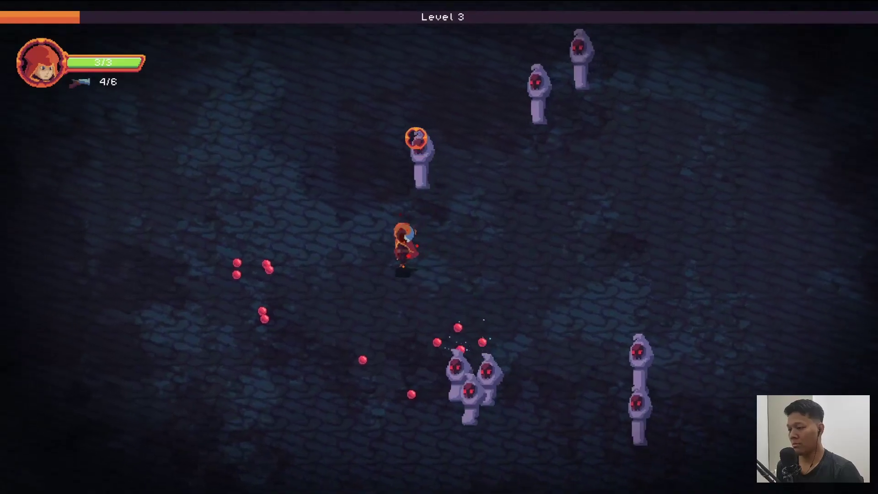
{"action": "left_click", "coordinate": [476, 337]}
{"action": "left_click", "coordinate": [559, 298]}
{"action": "key", "text": "s"}
{"action": "left_click", "coordinate": [581, 285]}
{"action": "left_click", "coordinate": [600, 271]}
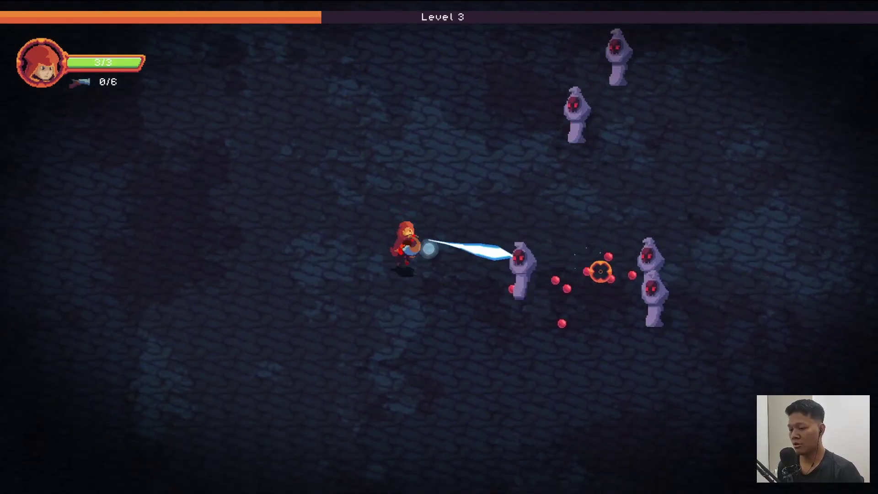
{"action": "key", "text": "d"}
{"action": "key", "text": "a"}
{"action": "left_click", "coordinate": [598, 208]}
{"action": "key", "text": "s"}
{"action": "left_click", "coordinate": [560, 155]}
{"action": "key", "text": "d"}
{"action": "left_click", "coordinate": [480, 327]}
{"action": "key", "text": "r"}
{"action": "left_click", "coordinate": [446, 333]}
{"action": "left_click", "coordinate": [341, 143]}
{"action": "left_click", "coordinate": [341, 110]}
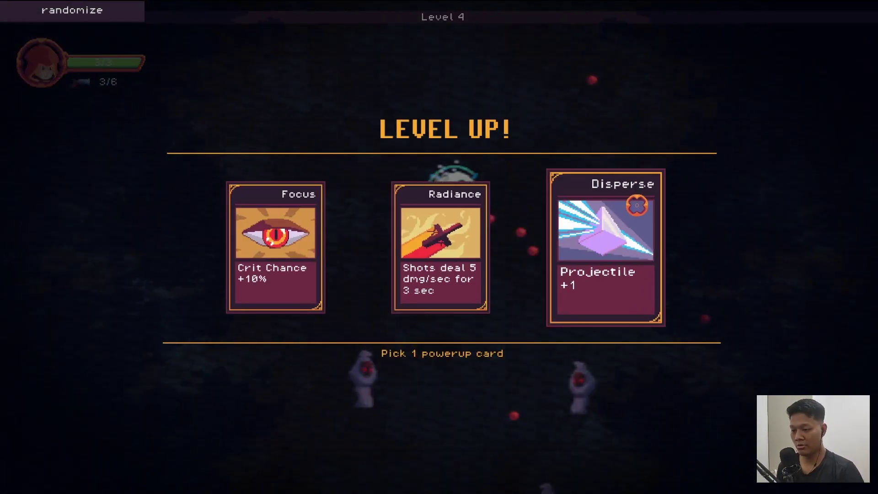
{"action": "left_click", "coordinate": [634, 251]}
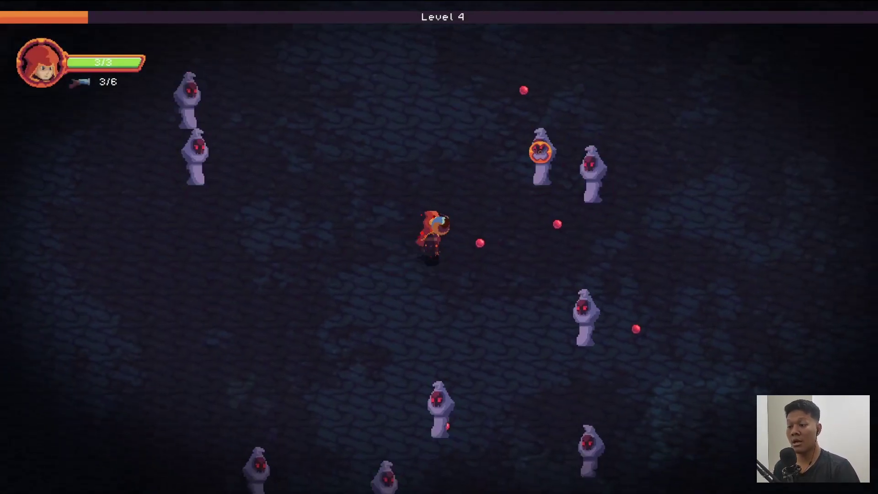
Continue shooting the enemies and gathering their orbs on level 4 towards the next level-up
{"action": "left_click", "coordinate": [567, 198]}
{"action": "left_click", "coordinate": [570, 199]}
{"action": "key", "text": "w"}
{"action": "key", "text": "d"}
{"action": "left_click_drag", "start_coordinate": [458, 343], "coordinate": [341, 394]}
{"action": "key", "text": "s"}
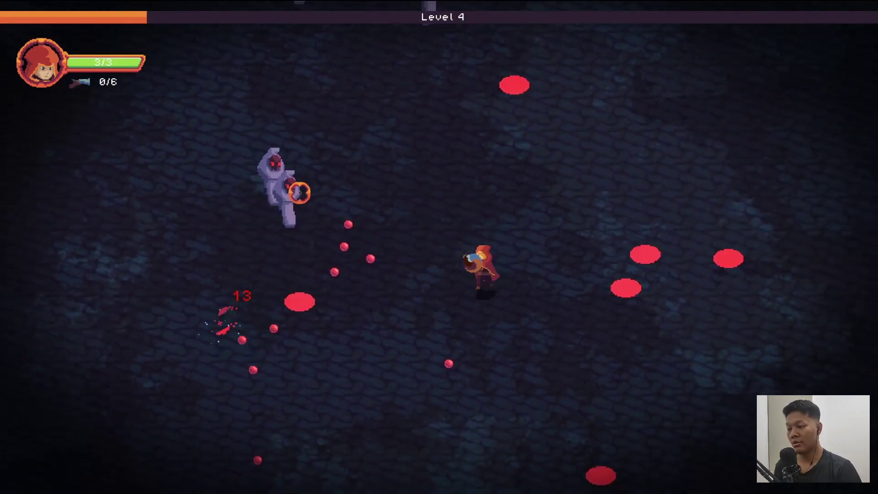
{"action": "left_click", "coordinate": [341, 169]}
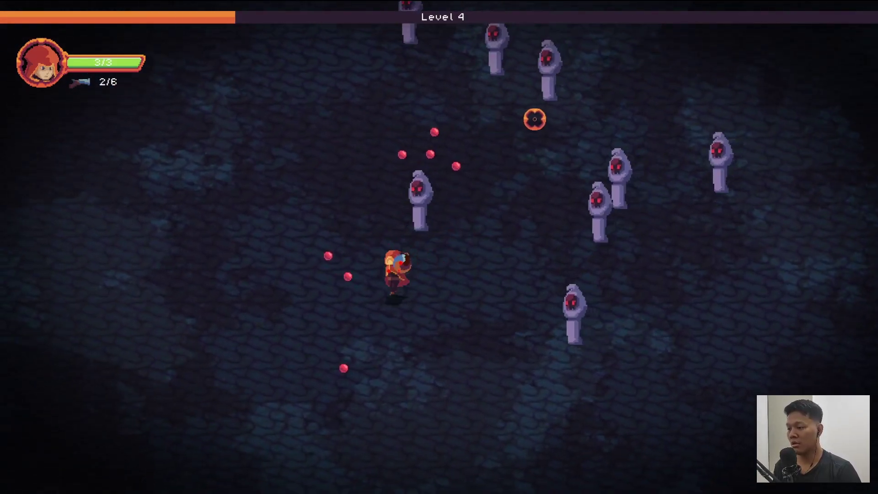
{"action": "key", "text": "s"}
{"action": "left_click", "coordinate": [531, 98]}
{"action": "key", "text": "w"}
{"action": "key", "text": "a"}
{"action": "mouse_move", "coordinate": [512, 69]}
{"action": "left_mouse_down"}
{"action": "mouse_move", "coordinate": [555, 85]}
{"action": "mouse_move", "coordinate": [611, 168]}
{"action": "mouse_move", "coordinate": [602, 188]}
{"action": "left_mouse_up"}
{"action": "key", "text": "w"}
{"action": "key", "text": "a"}
{"action": "mouse_move", "coordinate": [550, 266]}
{"action": "left_mouse_down"}
{"action": "mouse_move", "coordinate": [560, 195]}
{"action": "mouse_move", "coordinate": [448, 164]}
{"action": "left_mouse_up"}
{"action": "key", "text": "w"}
{"action": "key", "text": "a"}
{"action": "mouse_move", "coordinate": [405, 264]}
{"action": "left_mouse_down"}
{"action": "mouse_move", "coordinate": [453, 296]}
{"action": "mouse_move", "coordinate": [539, 304]}
{"action": "mouse_move", "coordinate": [542, 317]}
{"action": "mouse_move", "coordinate": [596, 309]}
{"action": "mouse_move", "coordinate": [582, 325]}
{"action": "left_mouse_up"}
{"action": "key", "text": "s"}
{"action": "left_click_drag", "start_coordinate": [549, 206], "coordinate": [482, 88]}
{"action": "key", "text": "d"}
{"action": "key", "text": "w"}
{"action": "left_click", "coordinate": [392, 390]}
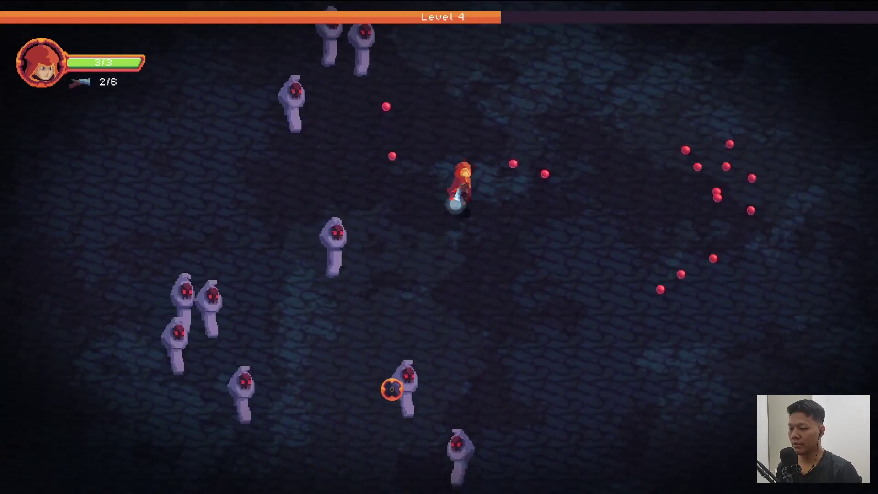
{"action": "key", "text": "s"}
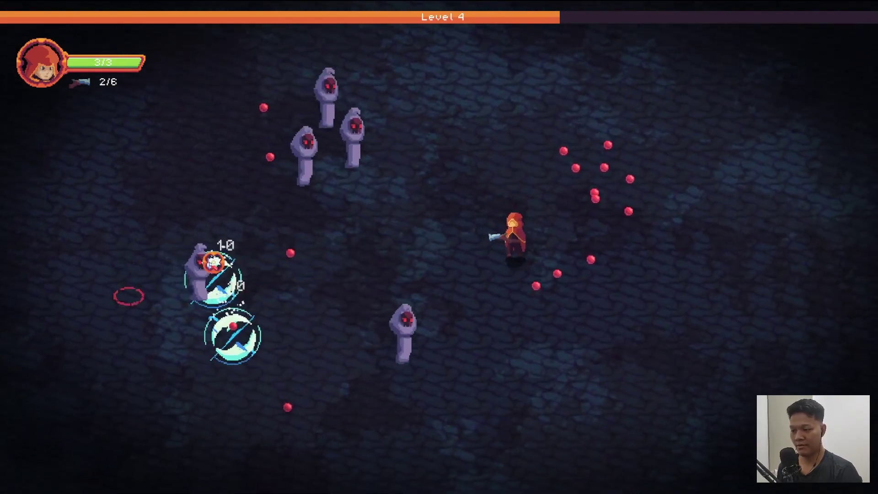